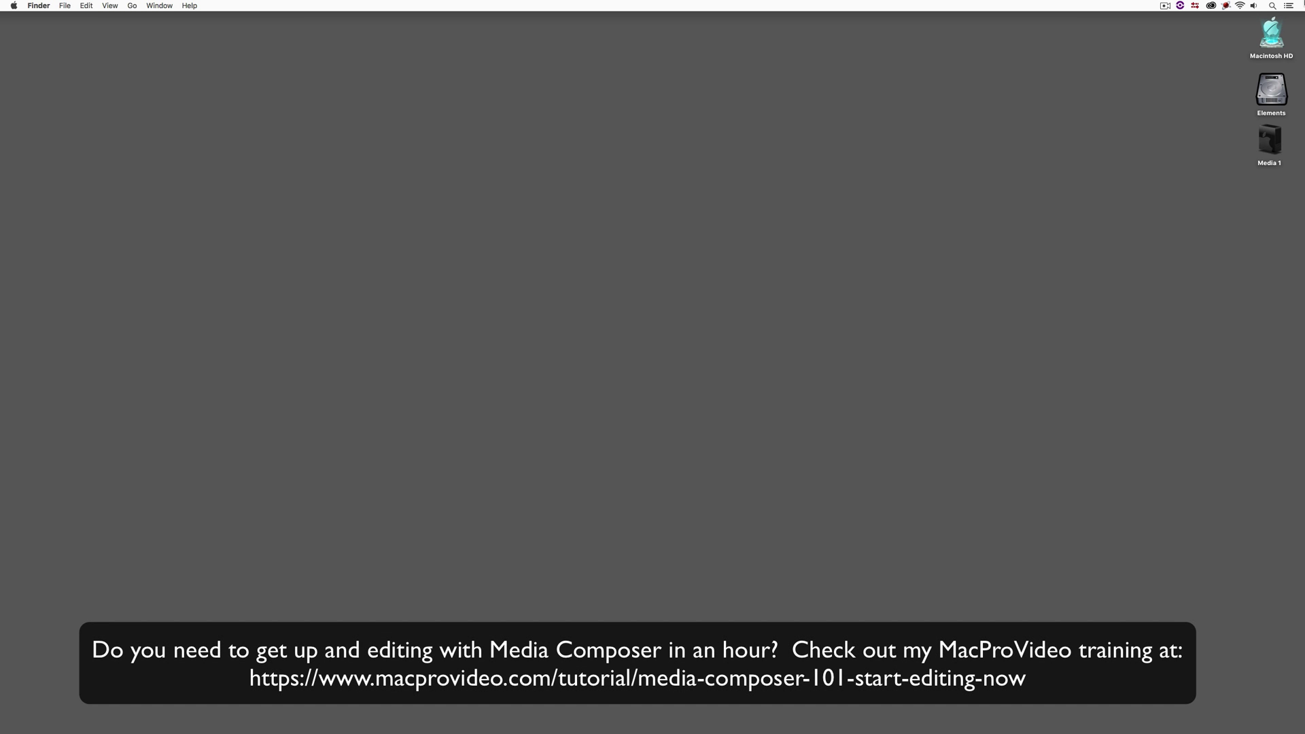
Switch from Finder to Avid Media Composer with the Final Master Project sequence loaded
{"action": "key", "text": "super+Tab"}
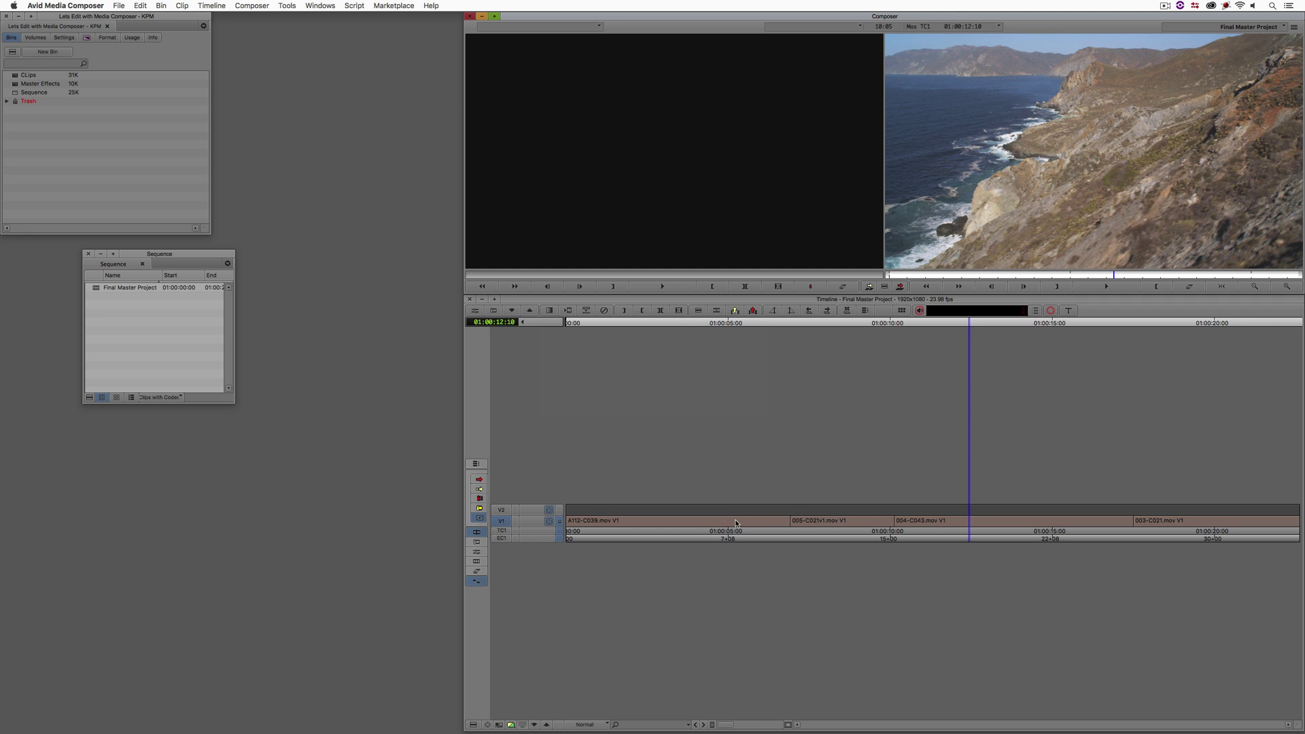
Park the playhead on the cut before clip 004-C043 at 01:00:10:03
{"action": "left_click_drag", "start_coordinate": [738, 524], "coordinate": [901, 517]}
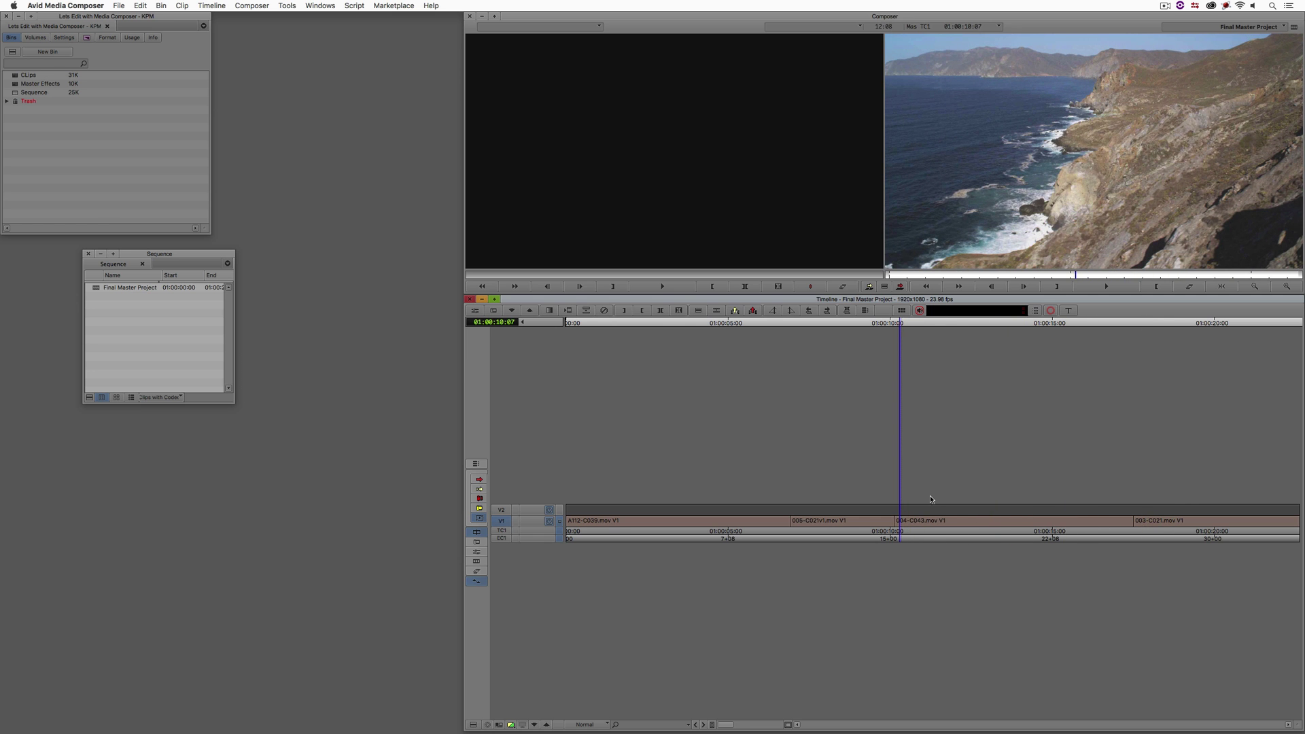
{"action": "left_click", "coordinate": [894, 537]}
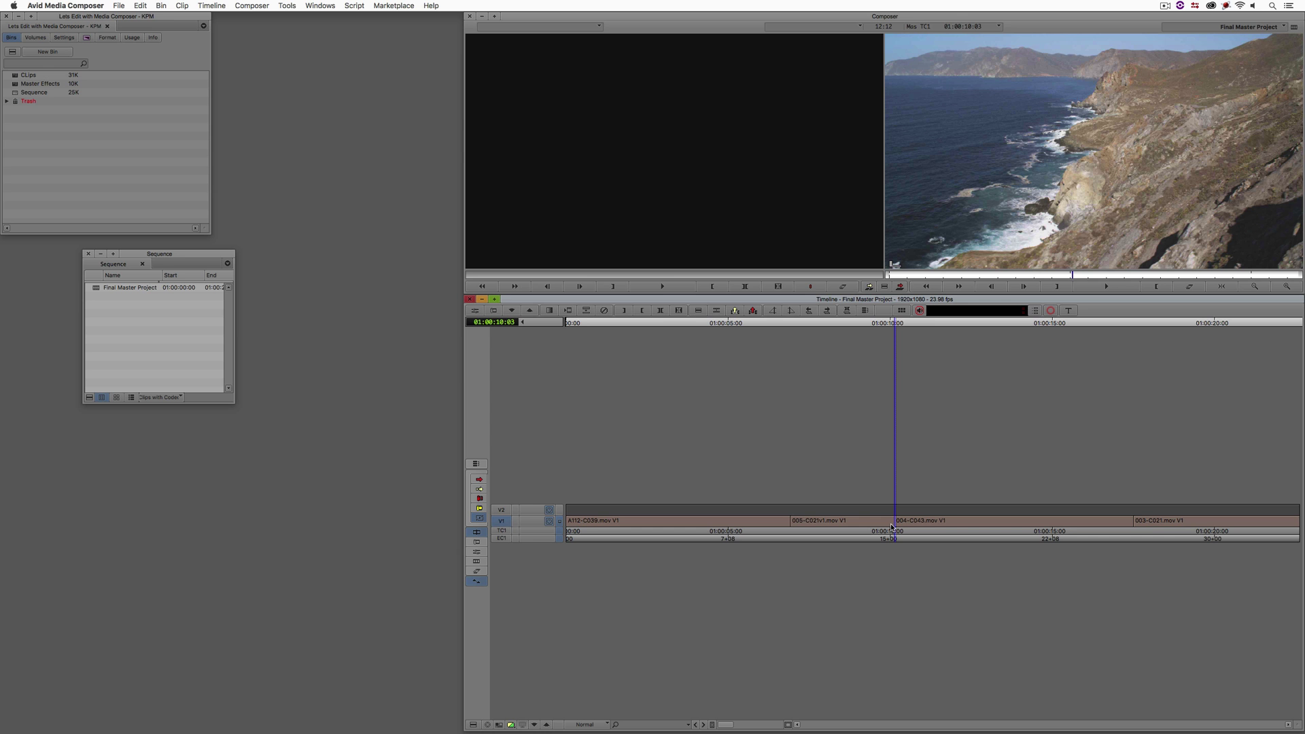
Mark an out point at 01:00:18:21 at the end of clip 004-C043
{"action": "key", "text": "backslash"}
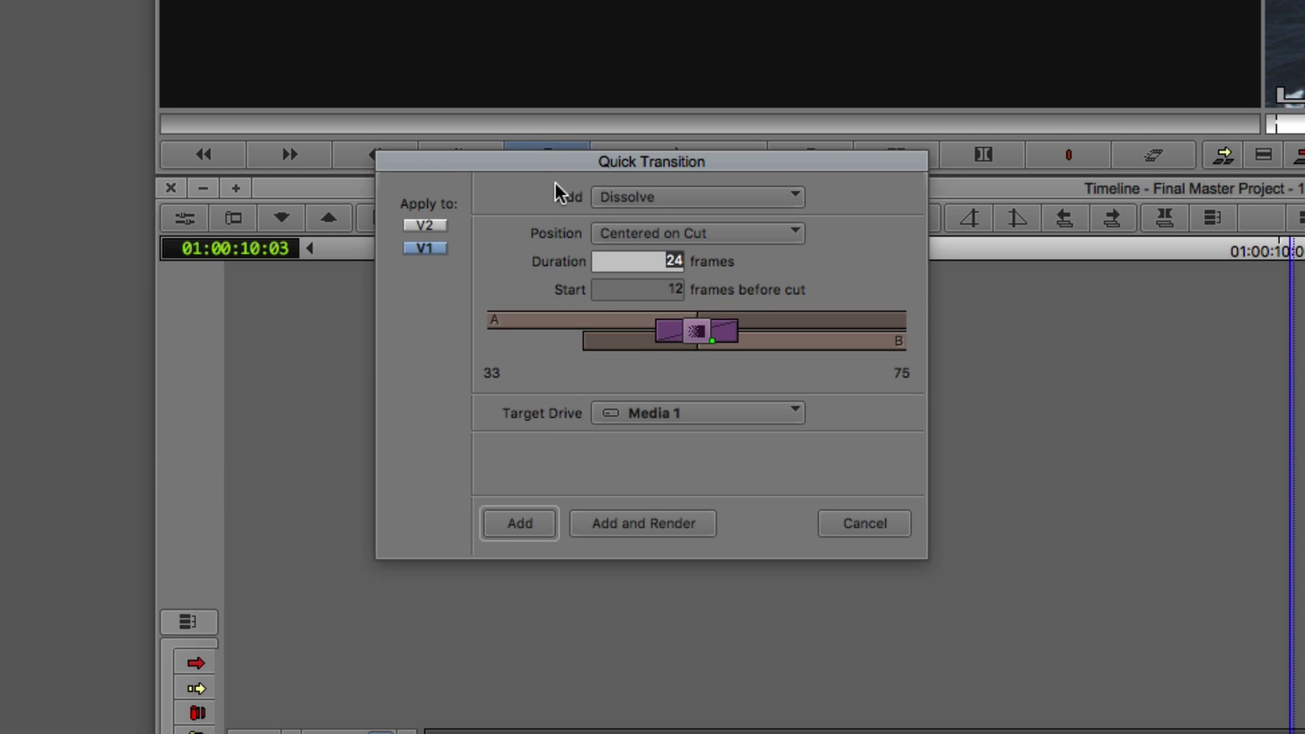
{"action": "left_click", "coordinate": [837, 528]}
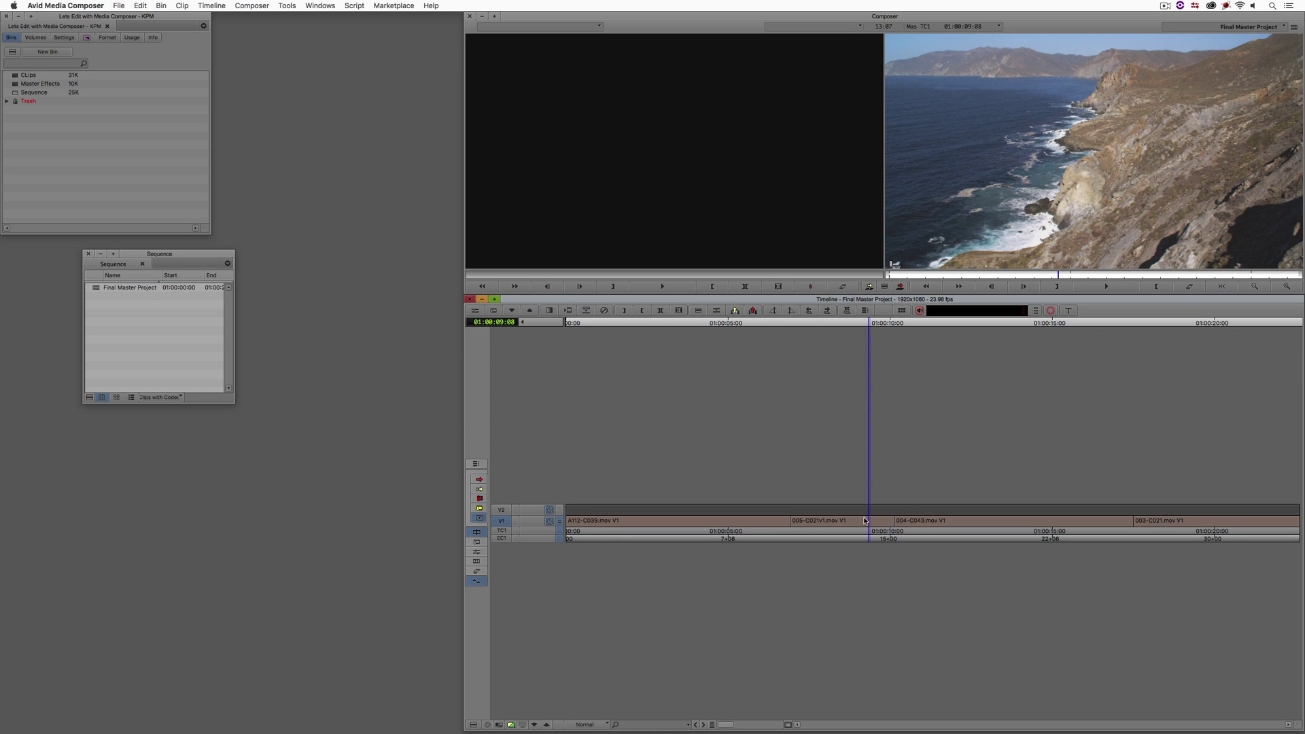
{"action": "left_click_drag", "start_coordinate": [866, 520], "coordinate": [1180, 537]}
{"action": "key", "text": "o"}
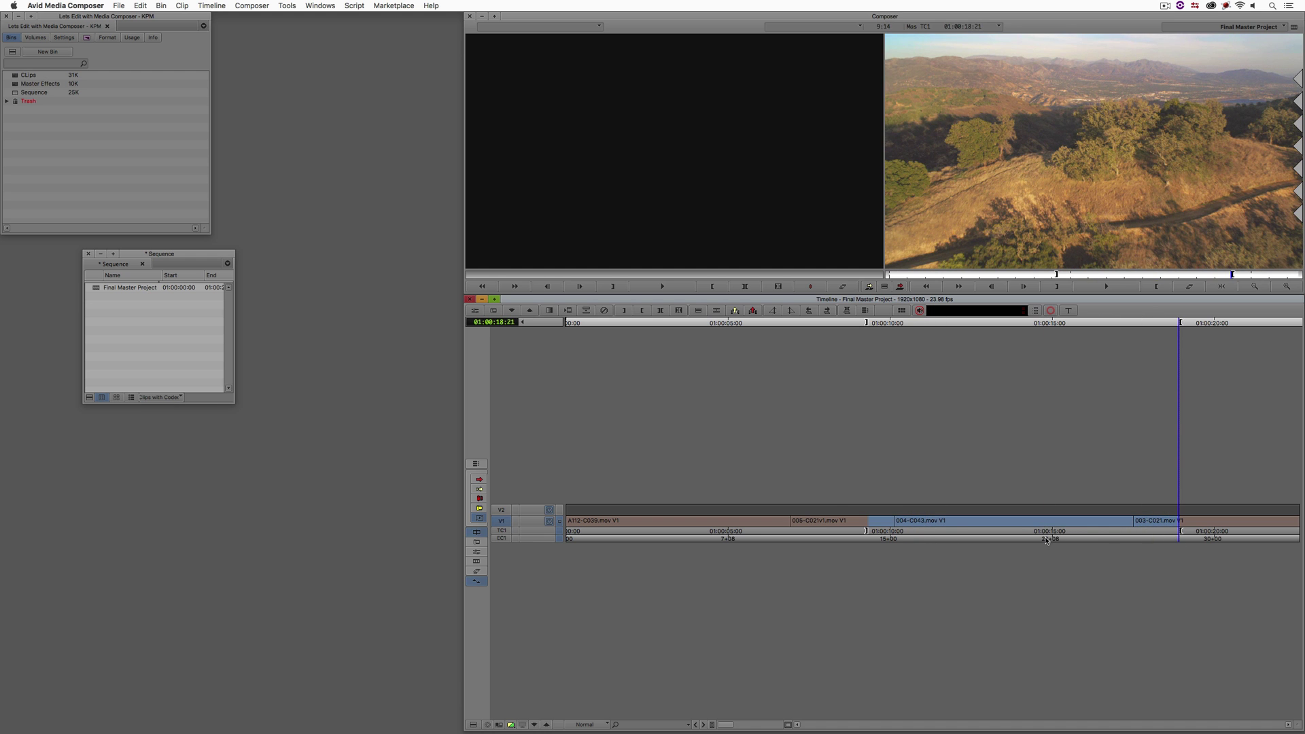
Add a 24-frame dissolve centred on the cut into 004-C043 via Quick Transition
{"action": "left_click", "coordinate": [896, 522]}
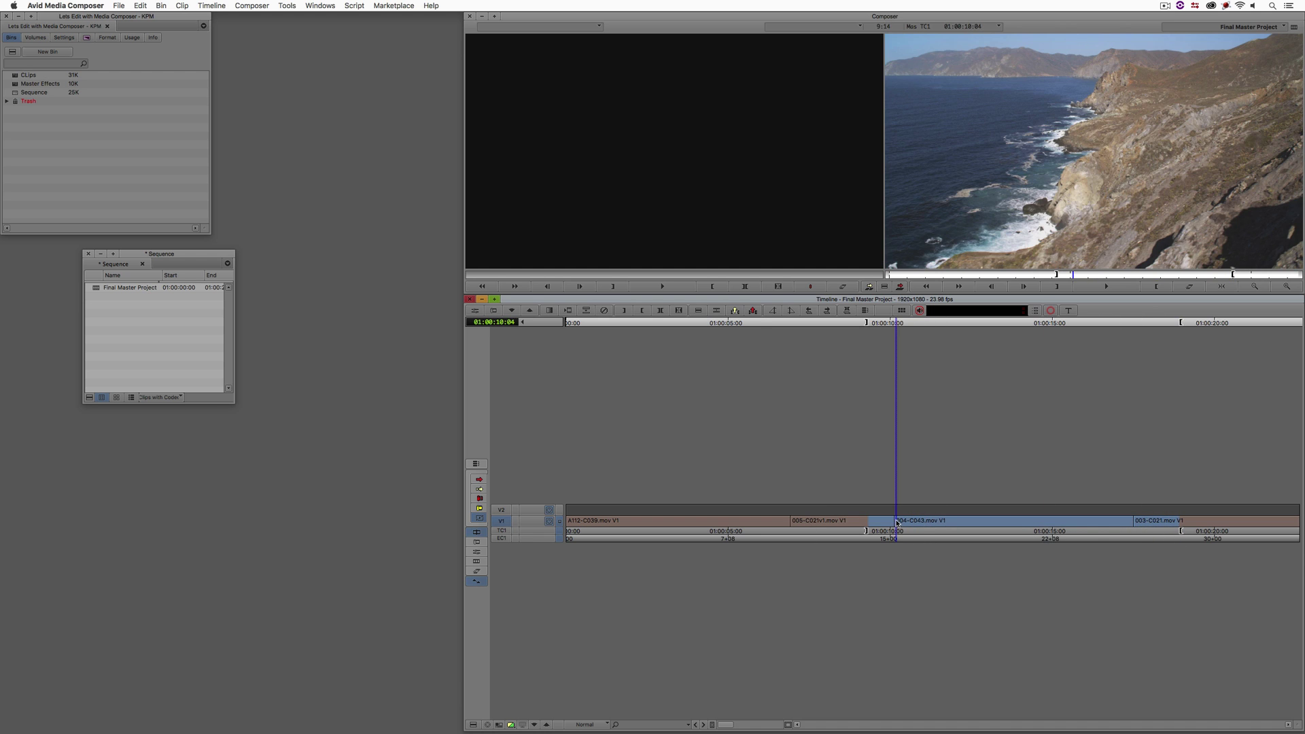
{"action": "key", "text": "backslash"}
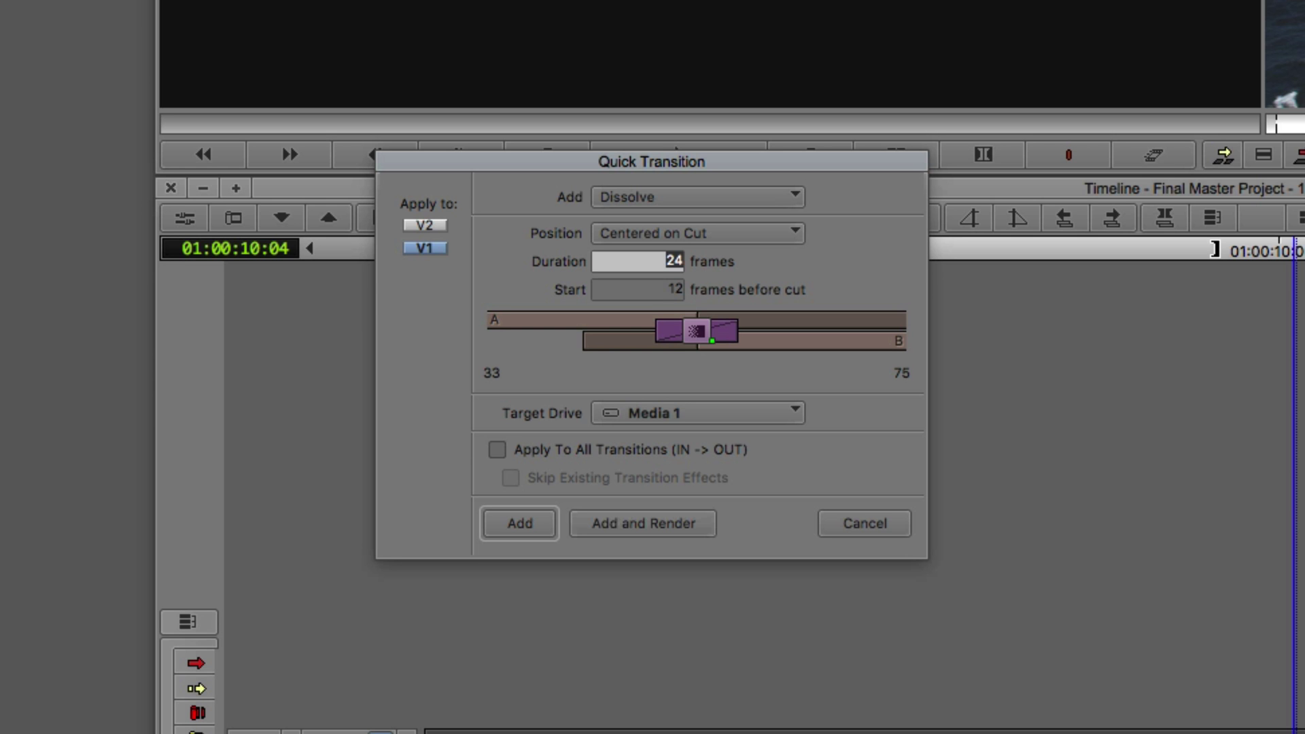
{"action": "left_click", "coordinate": [533, 514]}
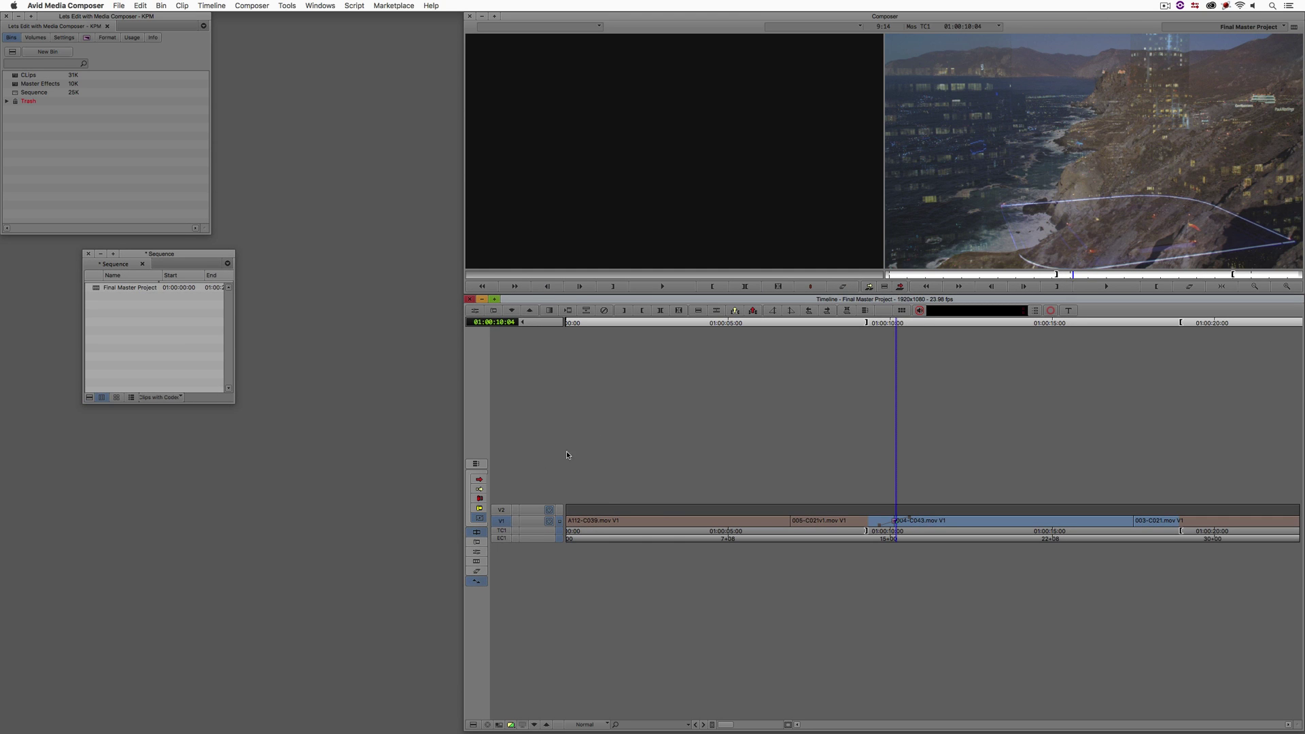
Review the dissolve, then mark in at 01:00:11:16 and out at the head of 004-C043
{"action": "mouse_move", "coordinate": [884, 521]}
{"action": "left_mouse_down"}
{"action": "mouse_move", "coordinate": [954, 525]}
{"action": "mouse_move", "coordinate": [883, 526]}
{"action": "mouse_move", "coordinate": [896, 525]}
{"action": "left_mouse_up"}
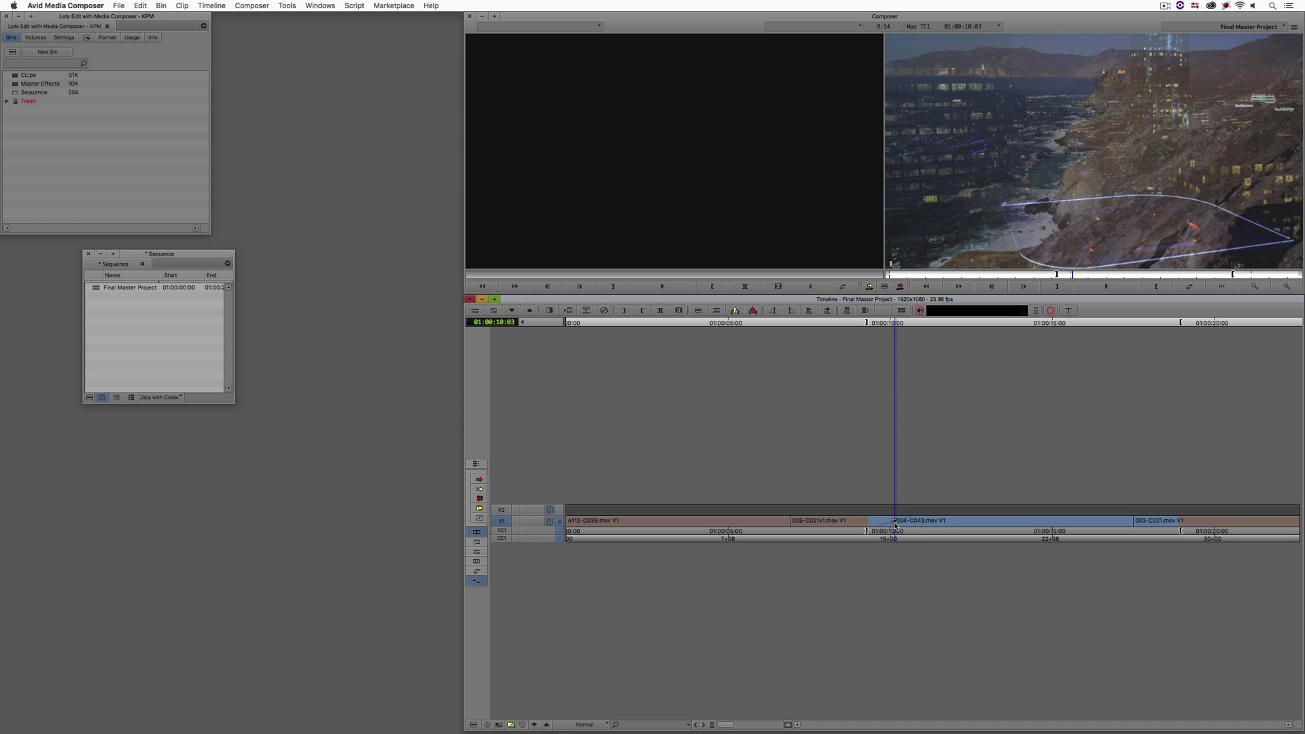
{"action": "left_click_drag", "start_coordinate": [880, 525], "coordinate": [918, 517]}
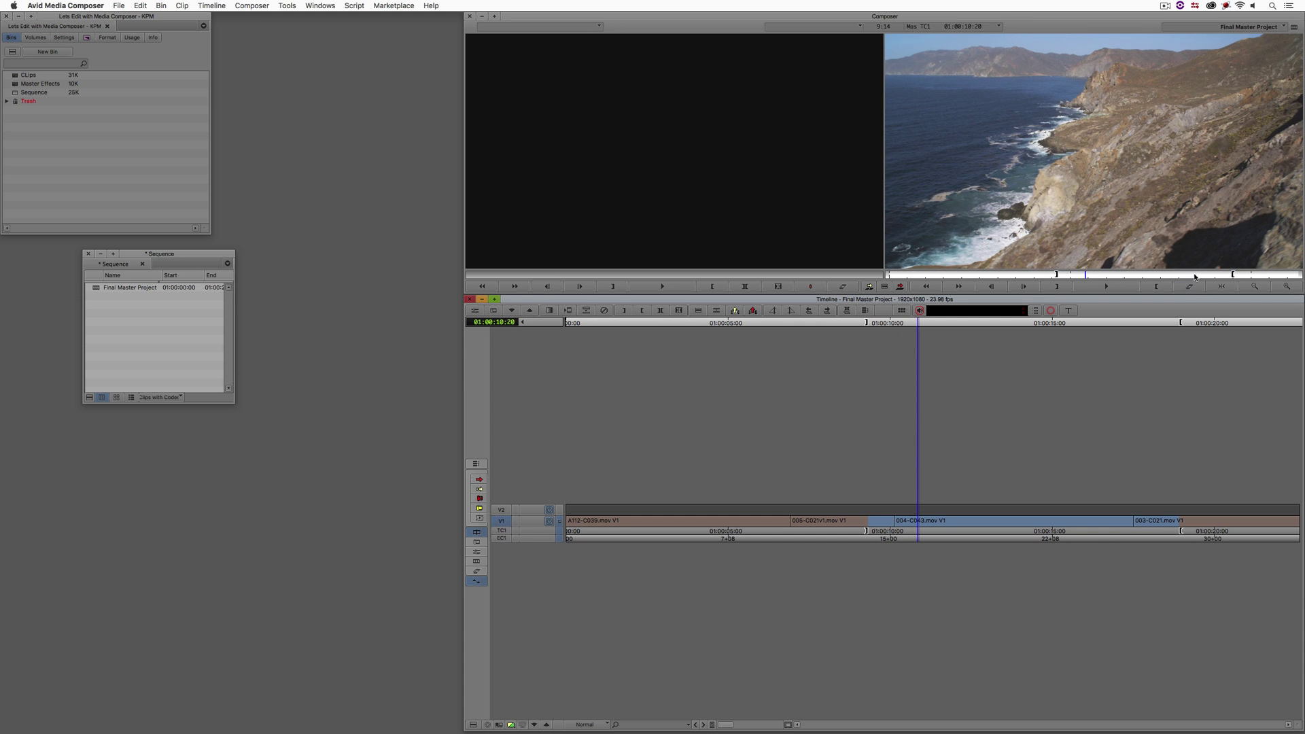
{"action": "left_click", "coordinate": [925, 521]}
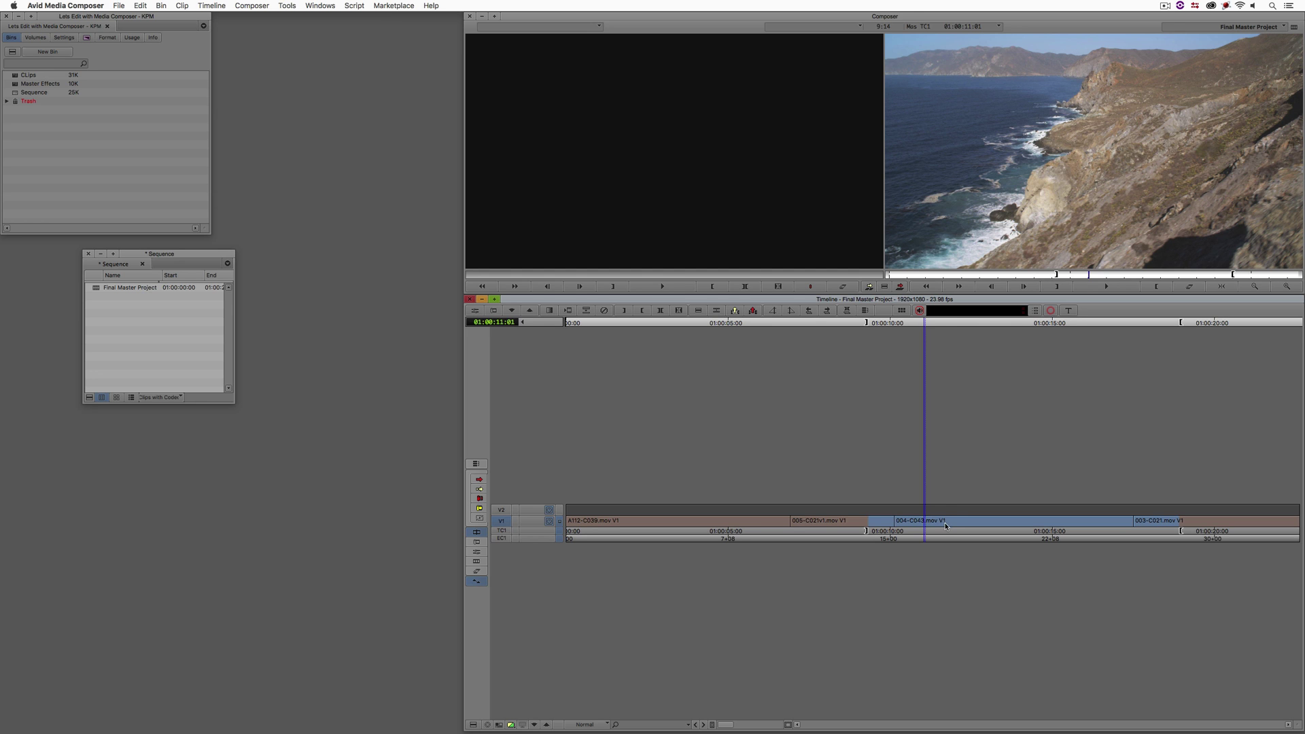
{"action": "left_click", "coordinate": [937, 522]}
{"action": "left_click_drag", "start_coordinate": [939, 522], "coordinate": [947, 522]}
{"action": "key", "text": "i"}
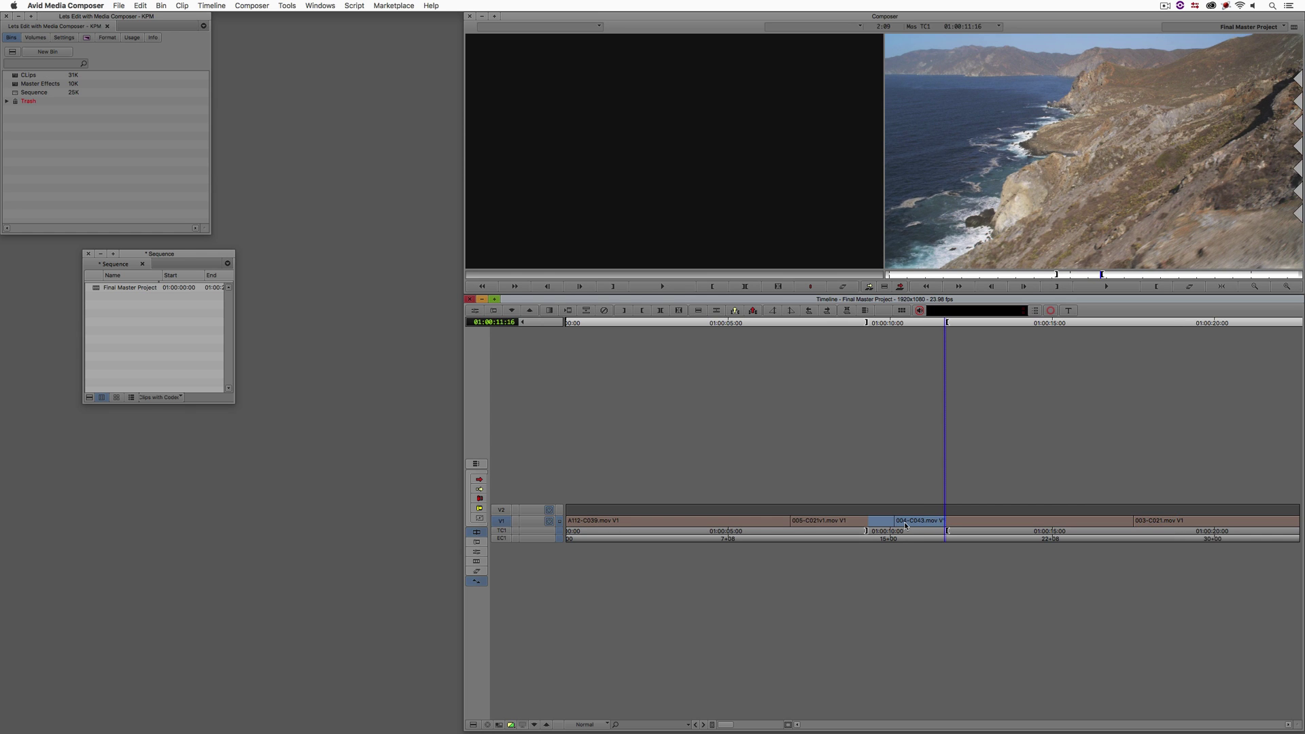
{"action": "key", "text": "a"}
{"action": "key", "text": "o"}
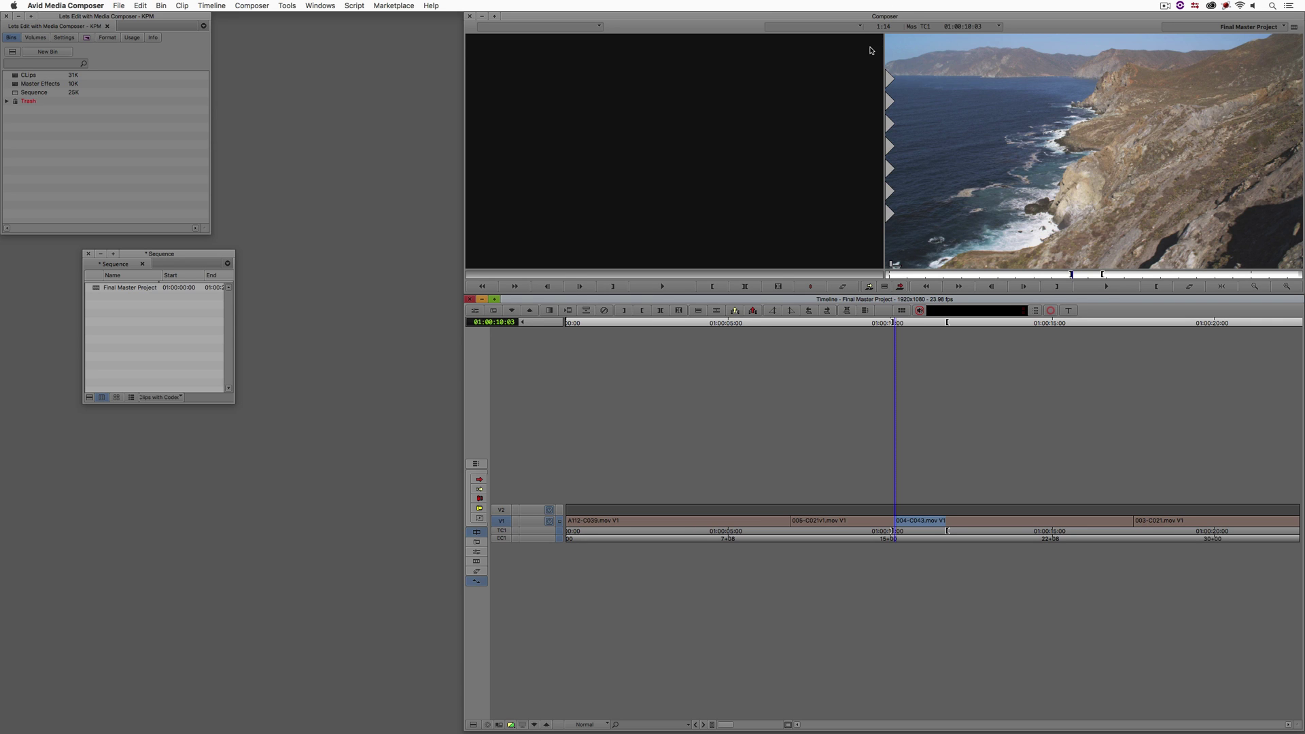
{"action": "key", "text": "backslash"}
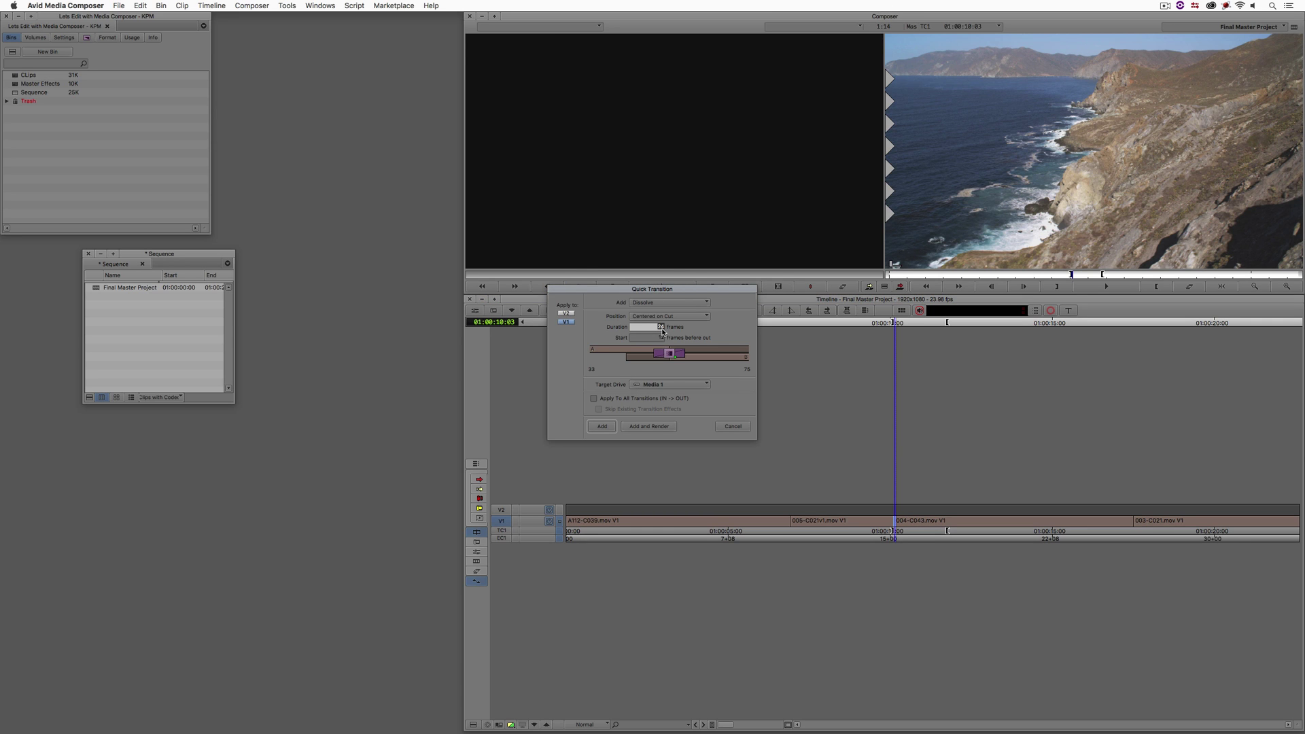
{"action": "left_click", "coordinate": [670, 316]}
{"action": "left_click", "coordinate": [658, 347]}
{"action": "left_click", "coordinate": [731, 425]}
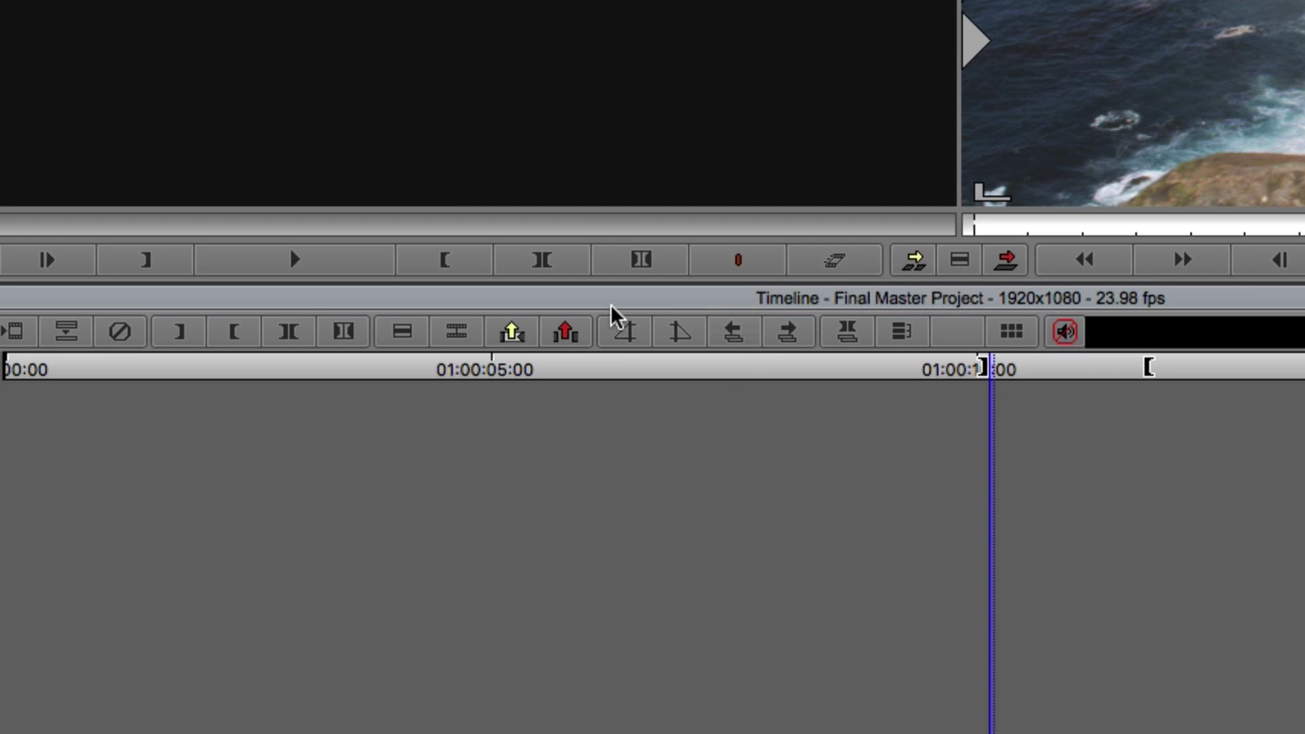
{"action": "left_click", "coordinate": [775, 311]}
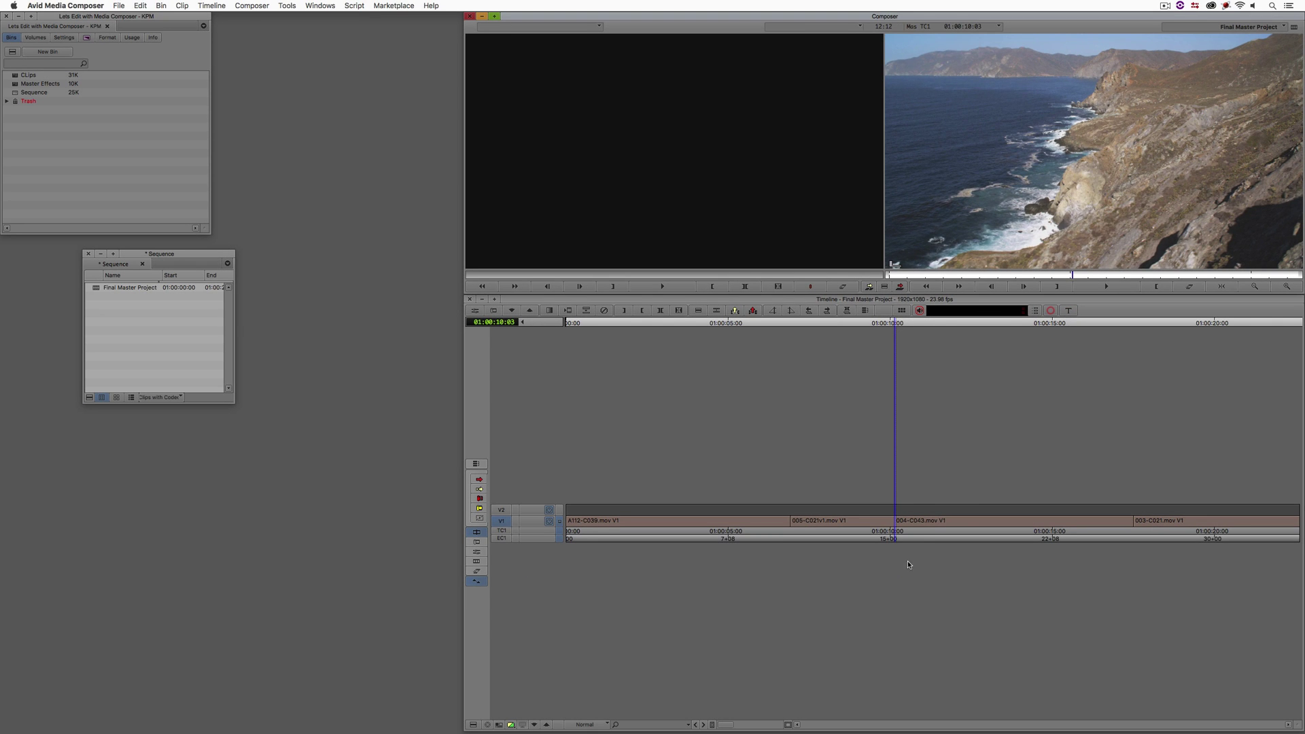
Play back the edits after the cut, then park on the cut between 005 and 004-C043
{"action": "left_click", "coordinate": [908, 564]}
{"action": "key", "text": "space"}
{"action": "key", "text": "space"}
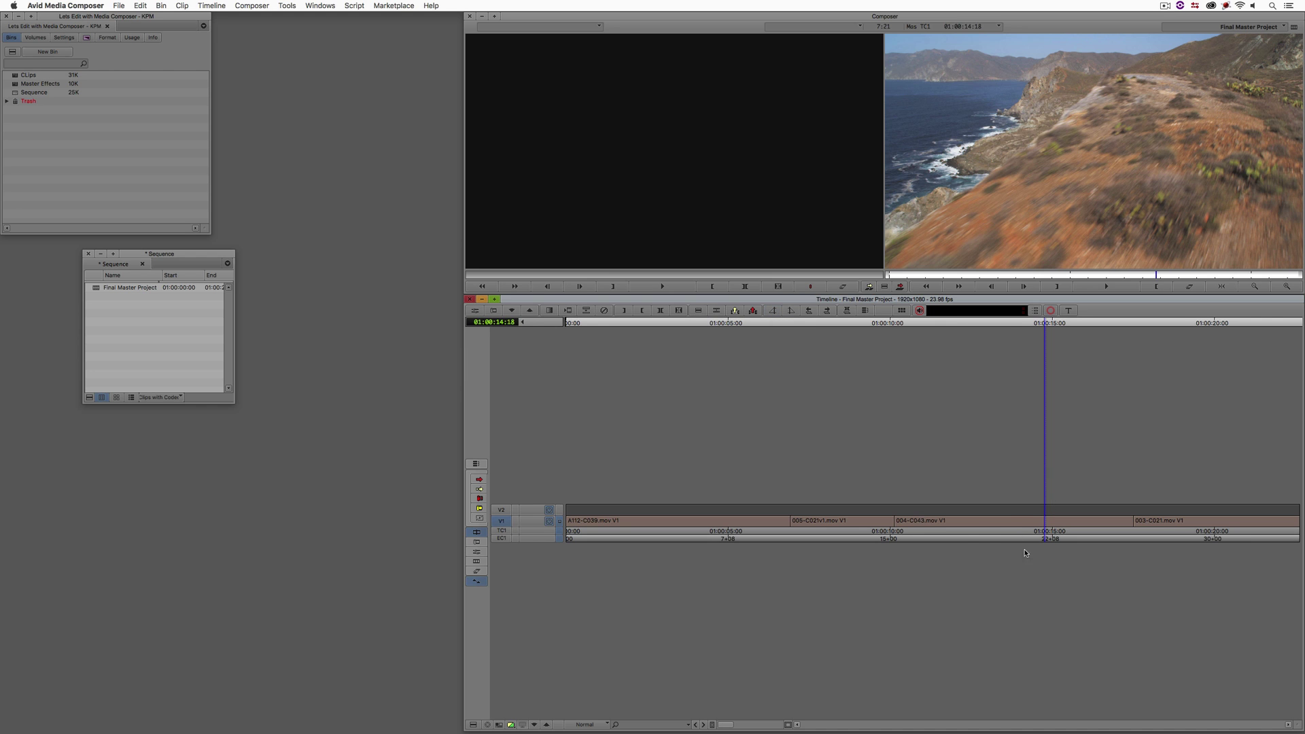
{"action": "left_click", "coordinate": [1010, 518]}
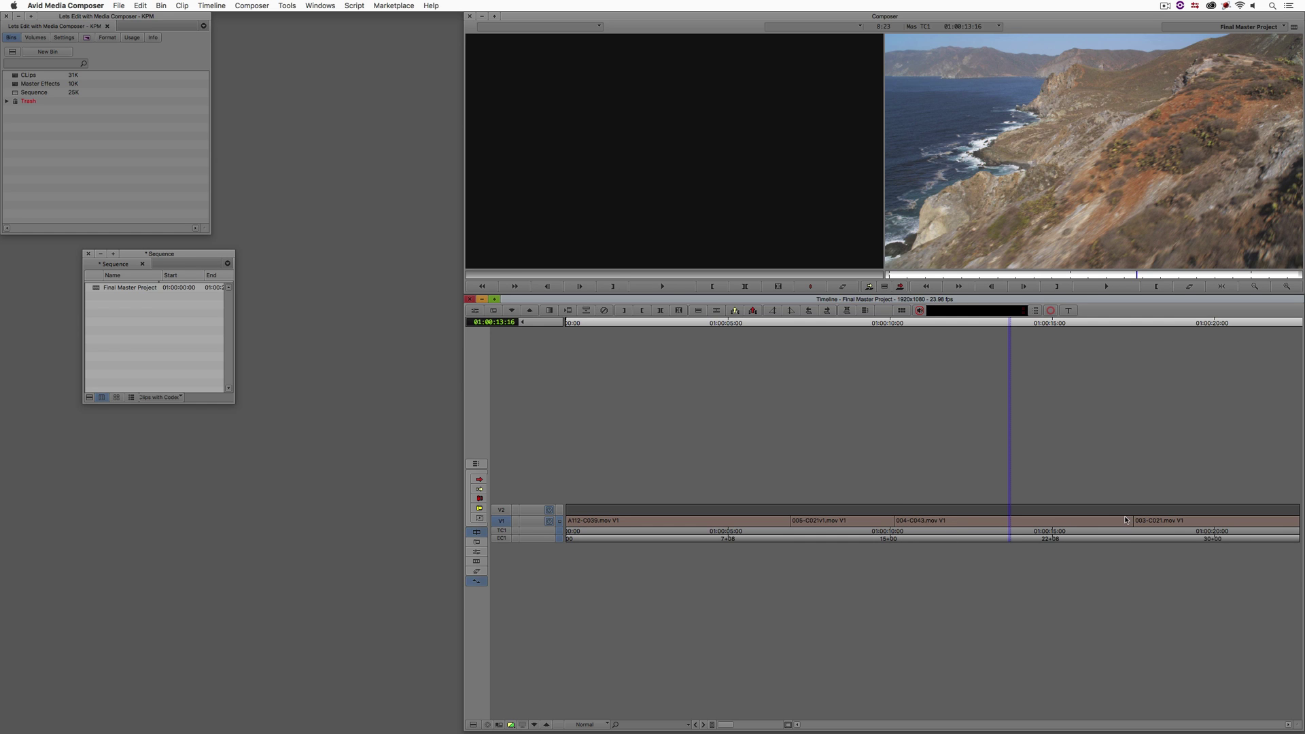
{"action": "left_click_drag", "start_coordinate": [900, 523], "coordinate": [945, 524]}
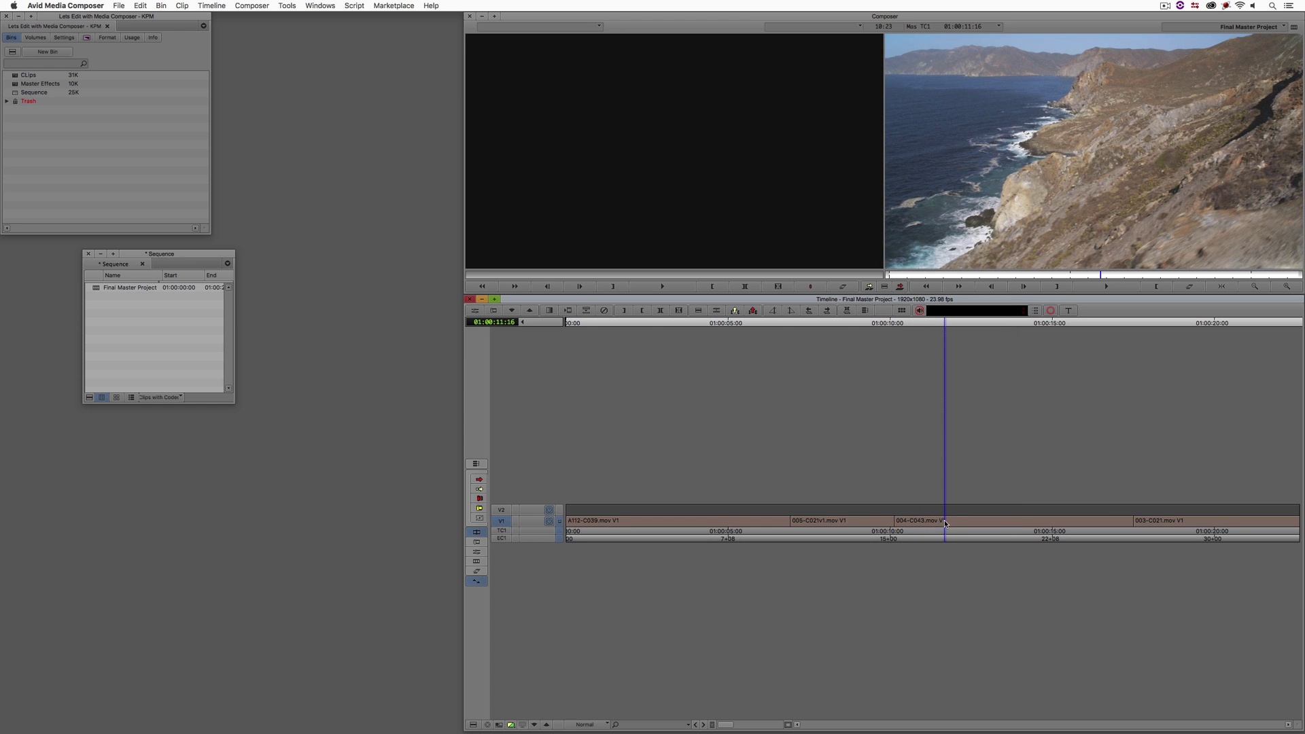
{"action": "left_click", "coordinate": [874, 524]}
{"action": "key", "text": "space"}
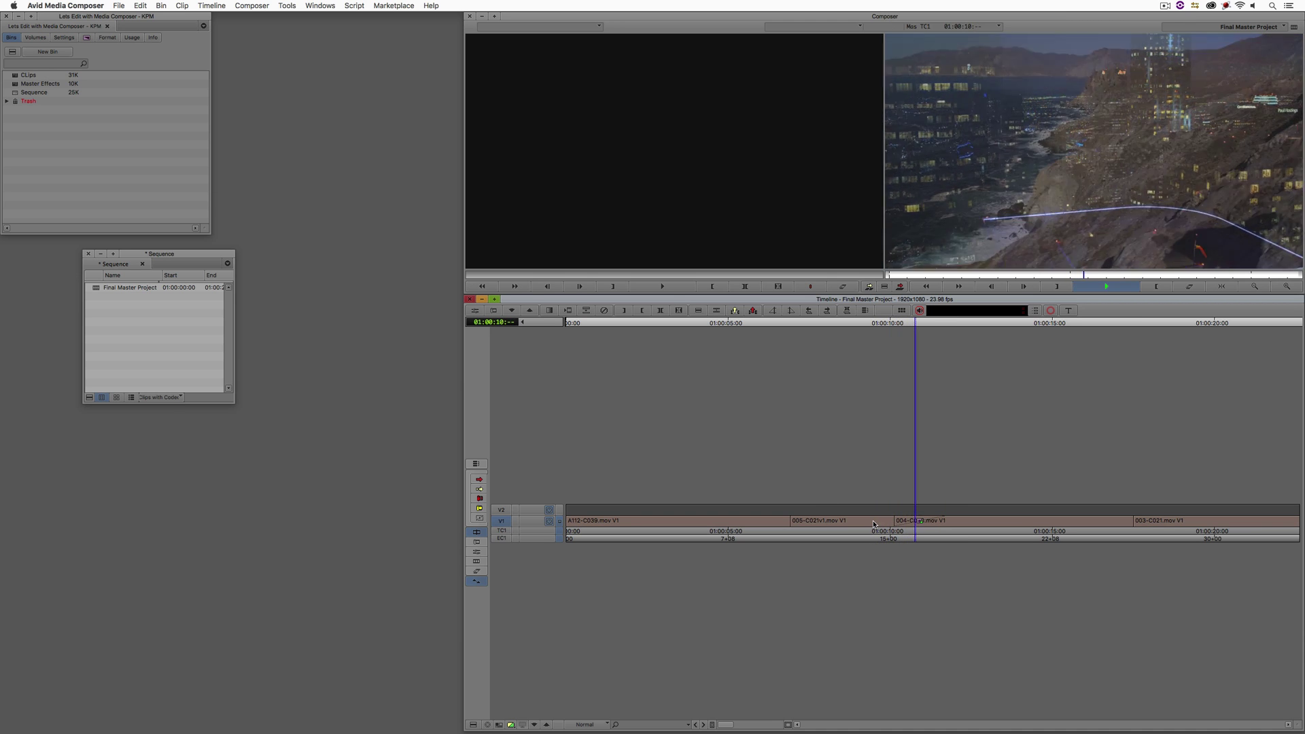
{"action": "key", "text": "space"}
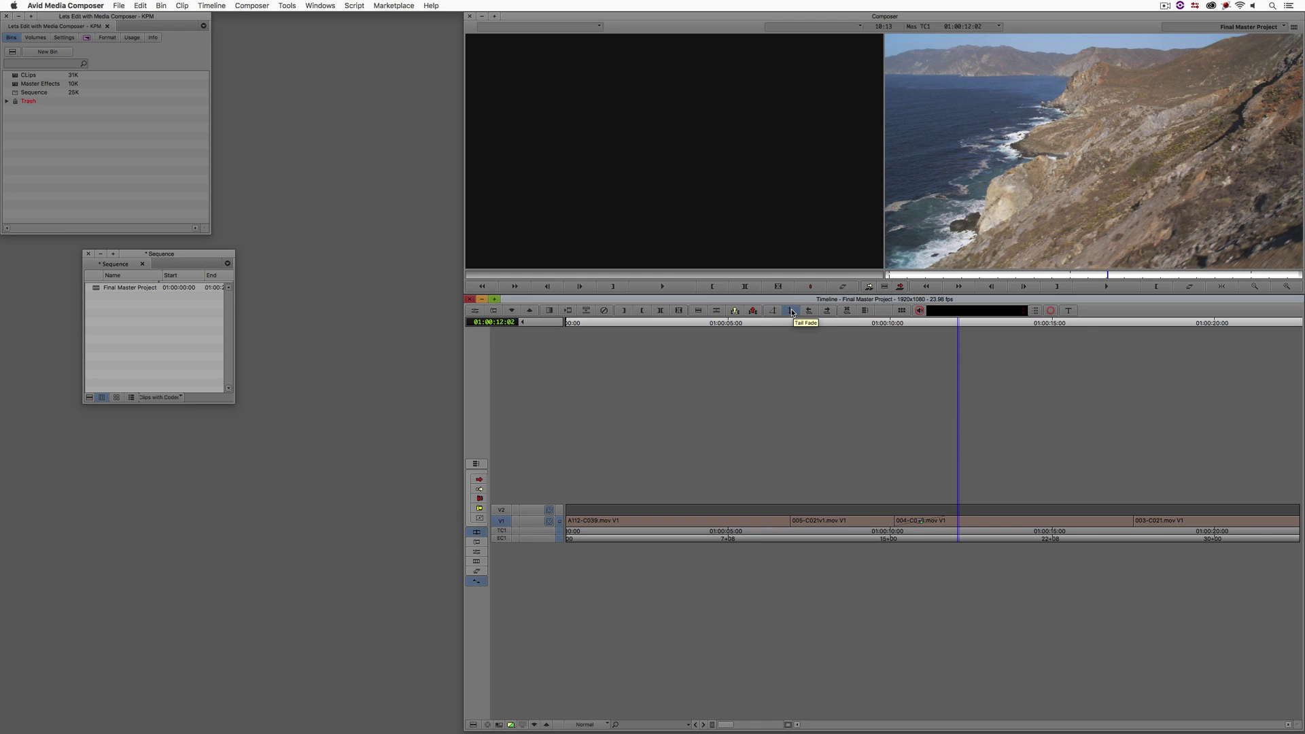
{"action": "left_click_drag", "start_coordinate": [1087, 520], "coordinate": [1101, 524]}
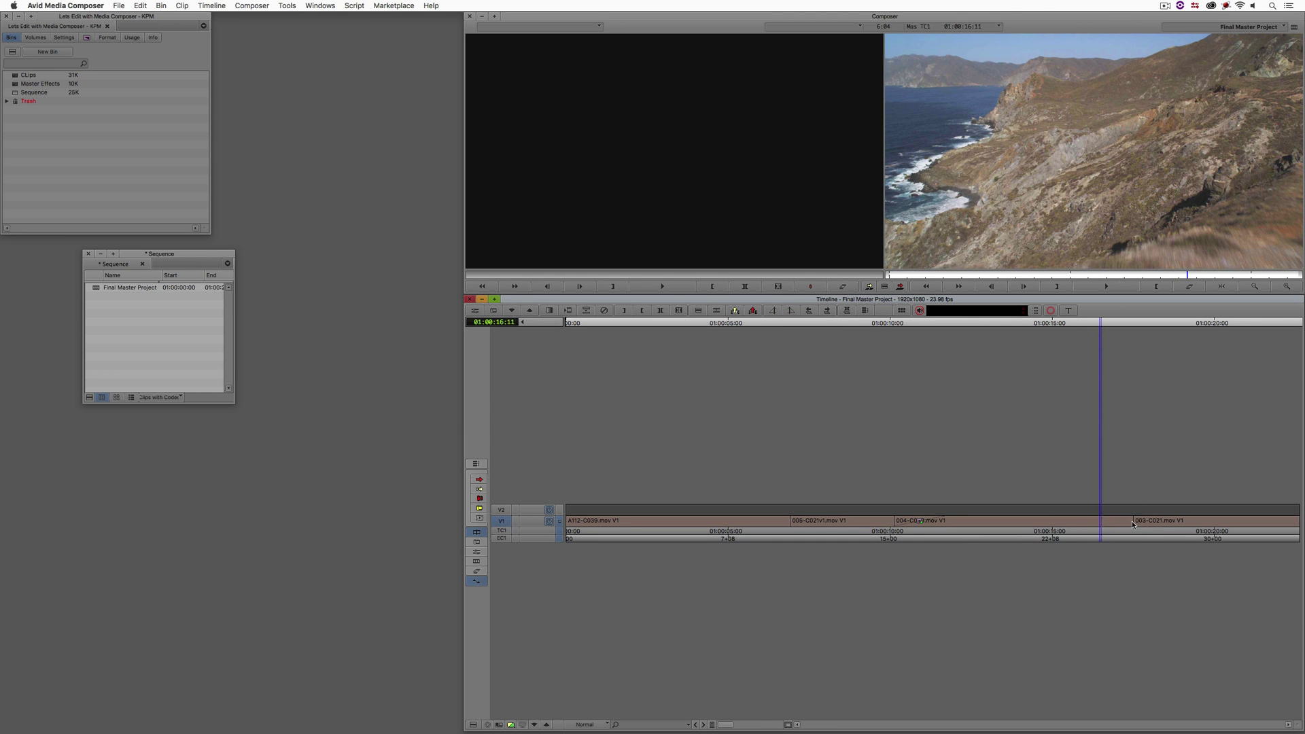
{"action": "mouse_move", "coordinate": [1105, 525]}
{"action": "left_mouse_down"}
{"action": "mouse_move", "coordinate": [1093, 524]}
{"action": "mouse_move", "coordinate": [1105, 523]}
{"action": "left_mouse_up"}
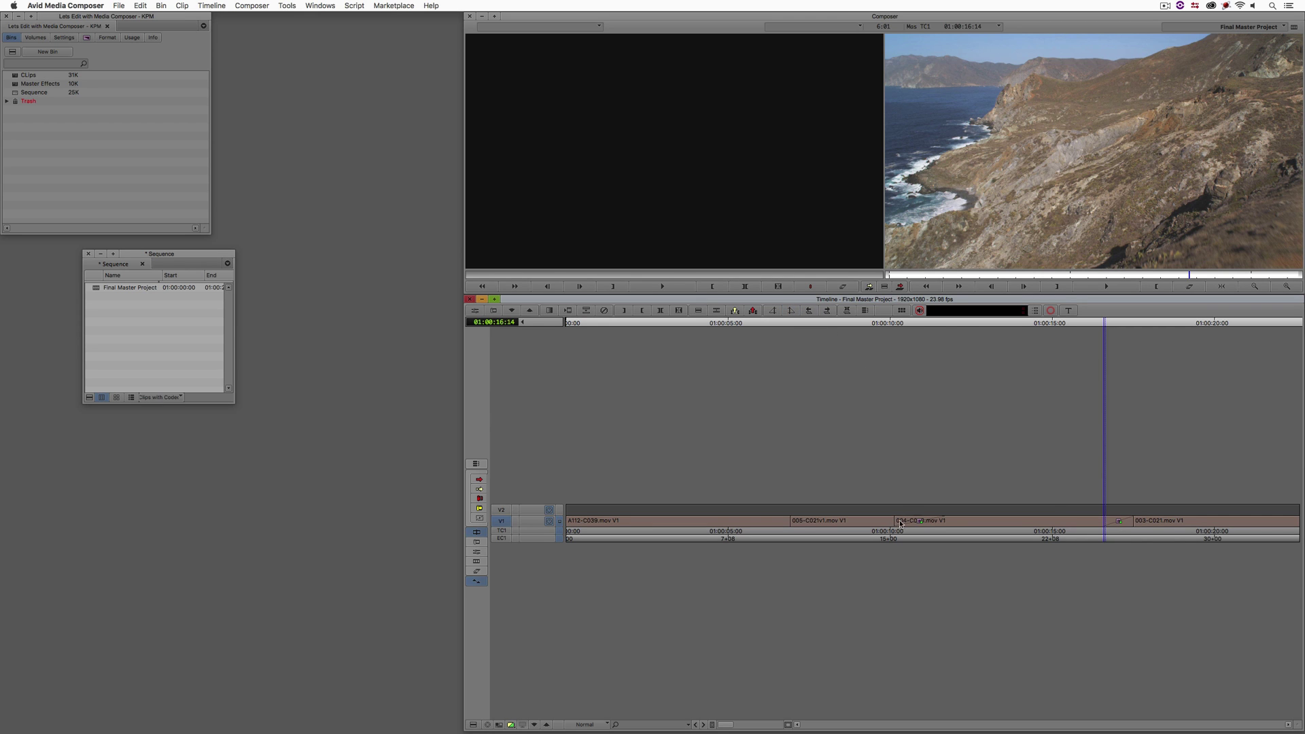
{"action": "left_click", "coordinate": [875, 522]}
{"action": "key", "text": "space"}
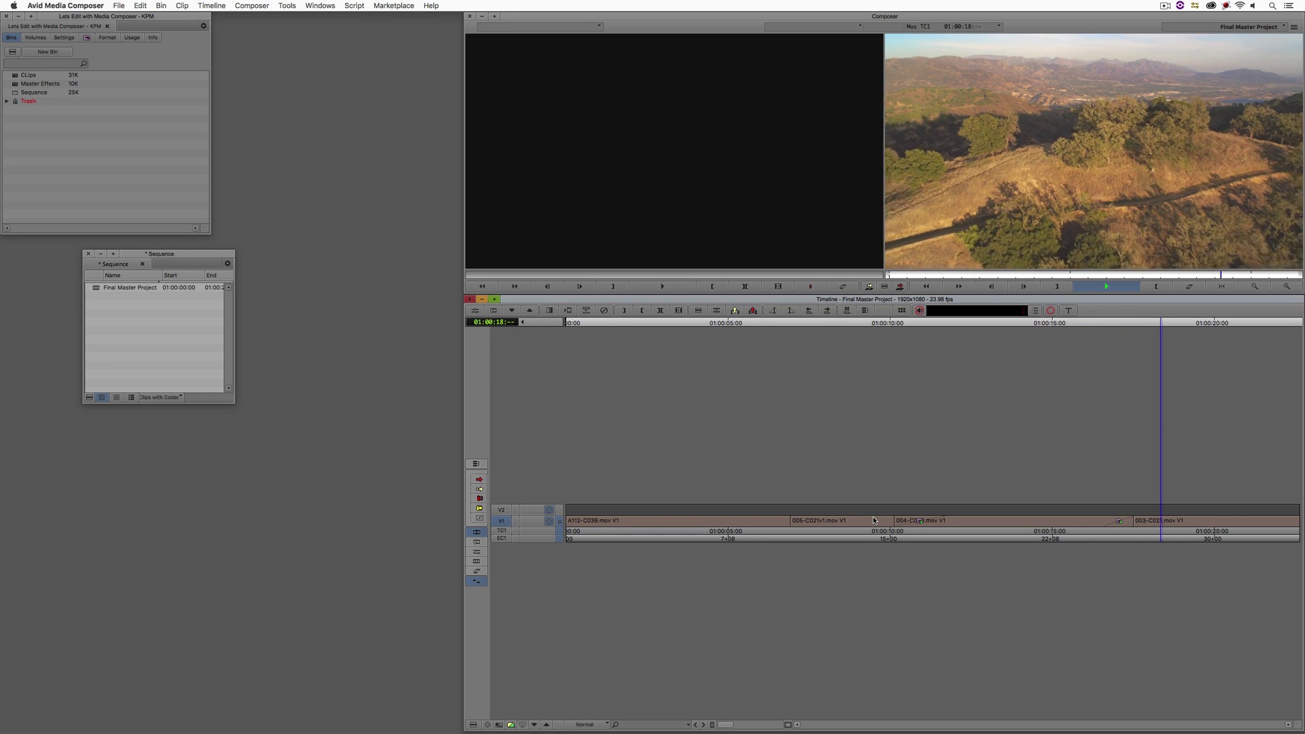
Stop playback at 01:00:13:12 and enable Transition Manipulation in the timeline
{"action": "left_click", "coordinate": [1005, 522]}
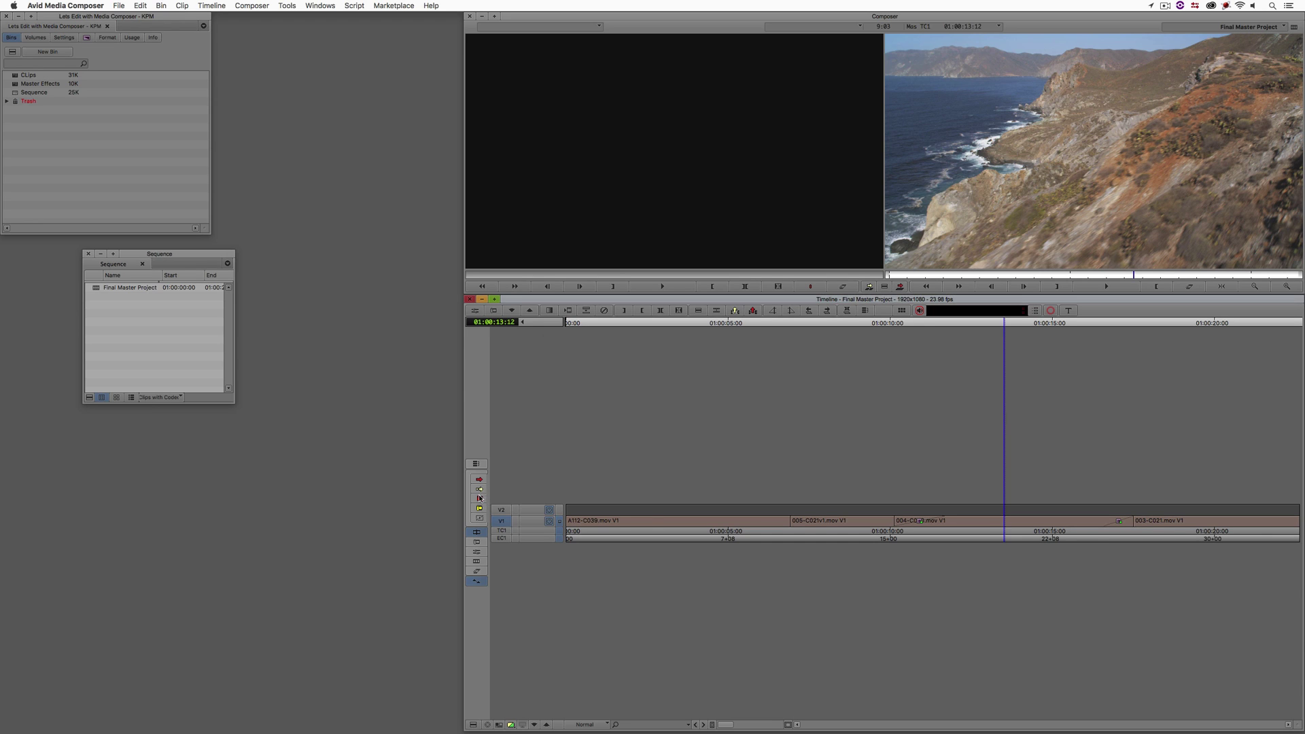
{"action": "left_click", "coordinate": [480, 508]}
{"action": "left_click", "coordinate": [1120, 522]}
Apply the default 24-frame dissolve at the 005/004-C043 cut and scrub through it
{"action": "left_click", "coordinate": [904, 527]}
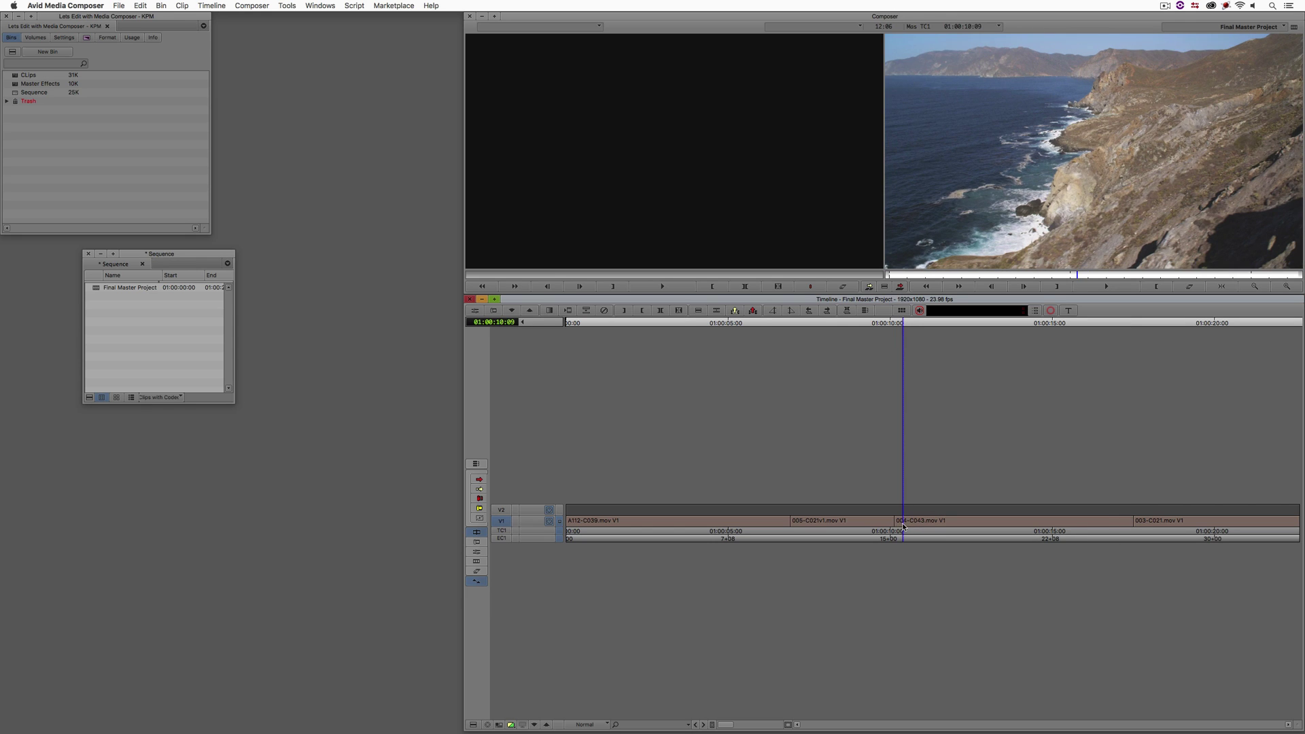
{"action": "key", "text": "backslash"}
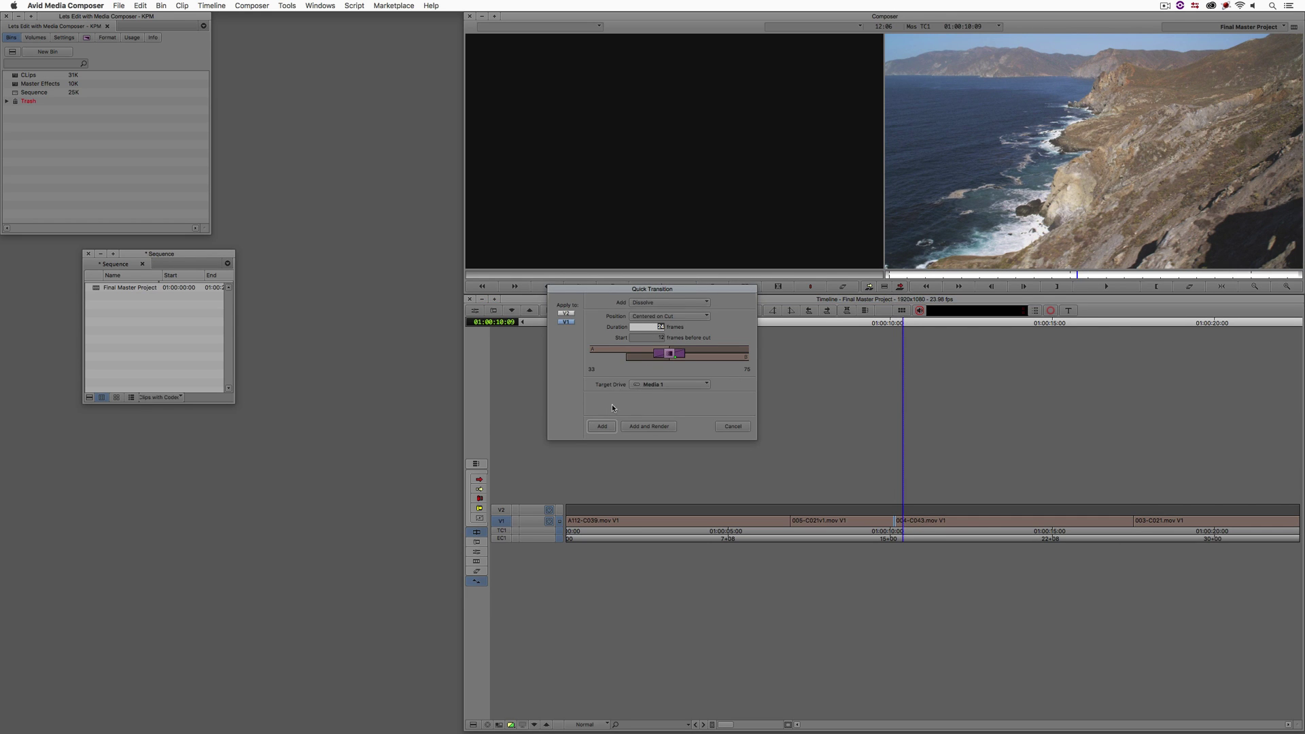
{"action": "key", "text": "Return"}
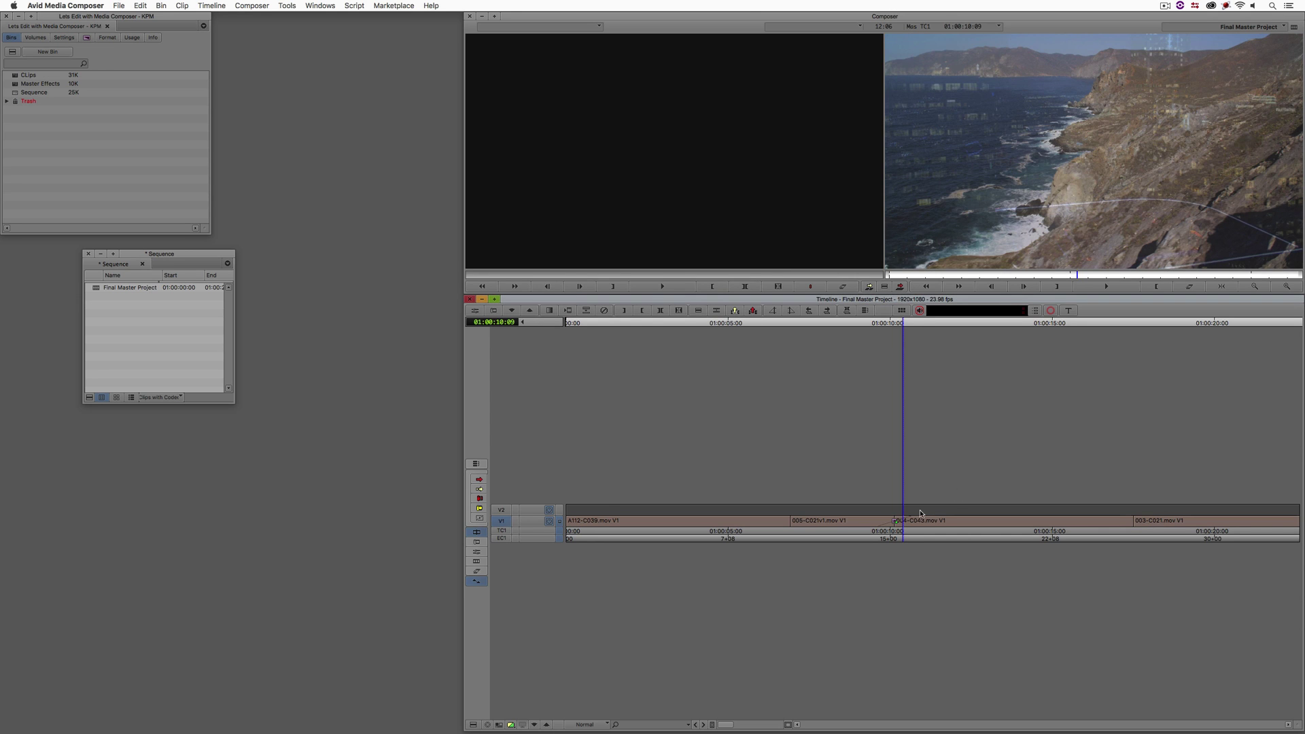
{"action": "mouse_move", "coordinate": [901, 522]}
{"action": "left_mouse_down"}
{"action": "mouse_move", "coordinate": [880, 521]}
{"action": "mouse_move", "coordinate": [900, 525]}
{"action": "left_mouse_up"}
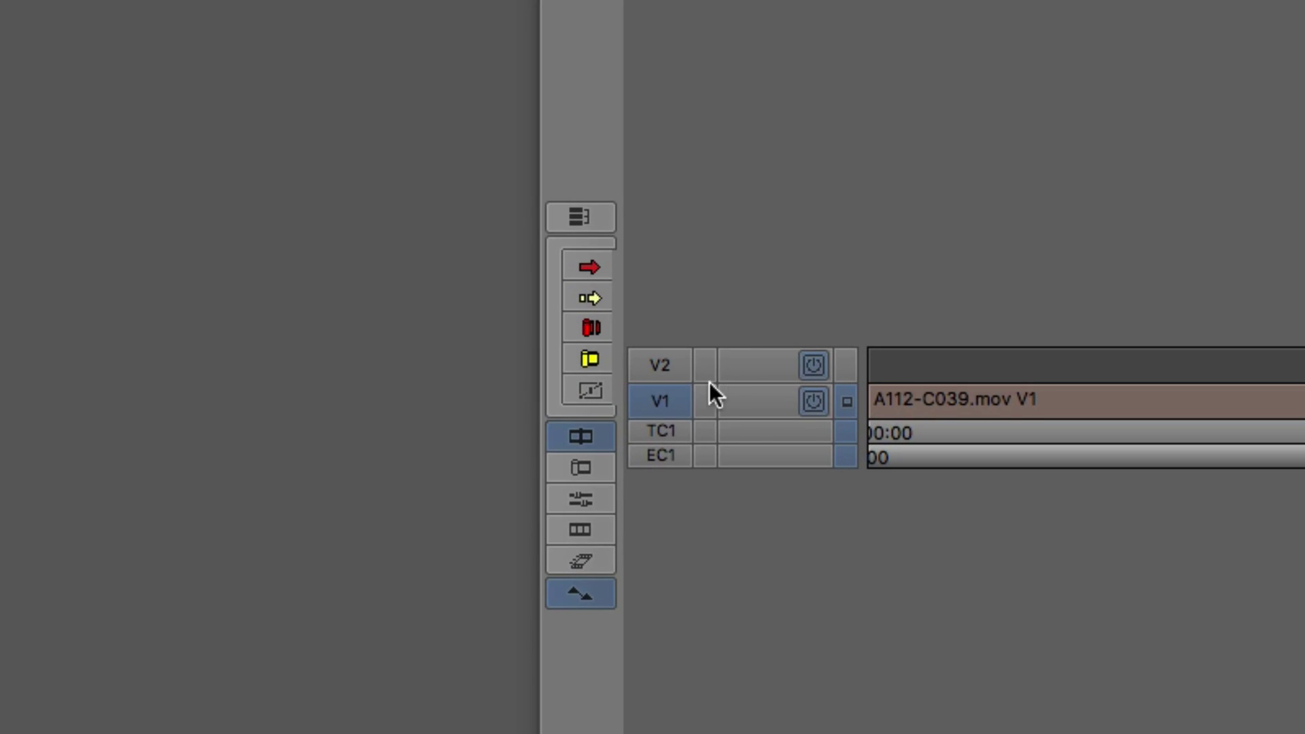
Enable Transition Manipulation and open the dissolve into 004-C043 in the Effect Editor
{"action": "left_click", "coordinate": [589, 391]}
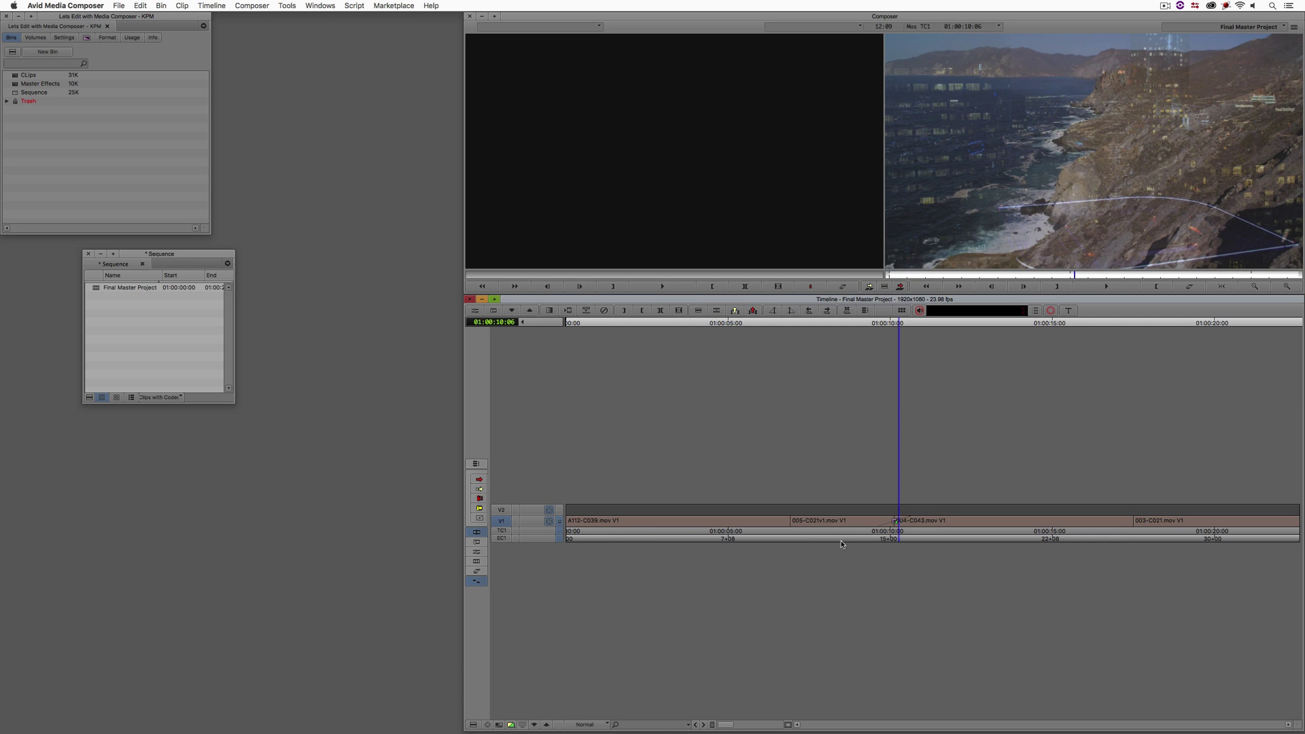
{"action": "double_click", "coordinate": [897, 521]}
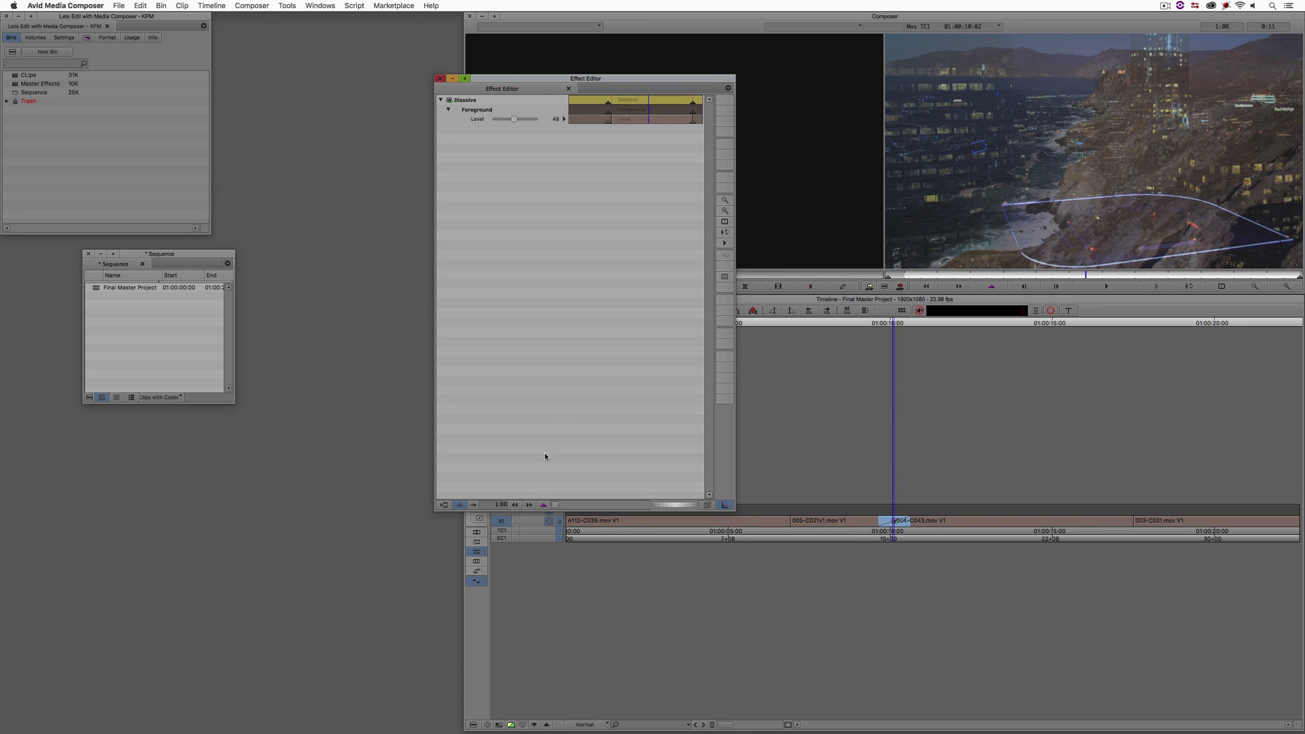
Set the dissolve's duration to 2:00 and close the Effect Editor
{"action": "left_click", "coordinate": [501, 504]}
{"action": "type", "text": "2:00"}
{"action": "key", "text": "Return"}
{"action": "left_click", "coordinate": [440, 79]}
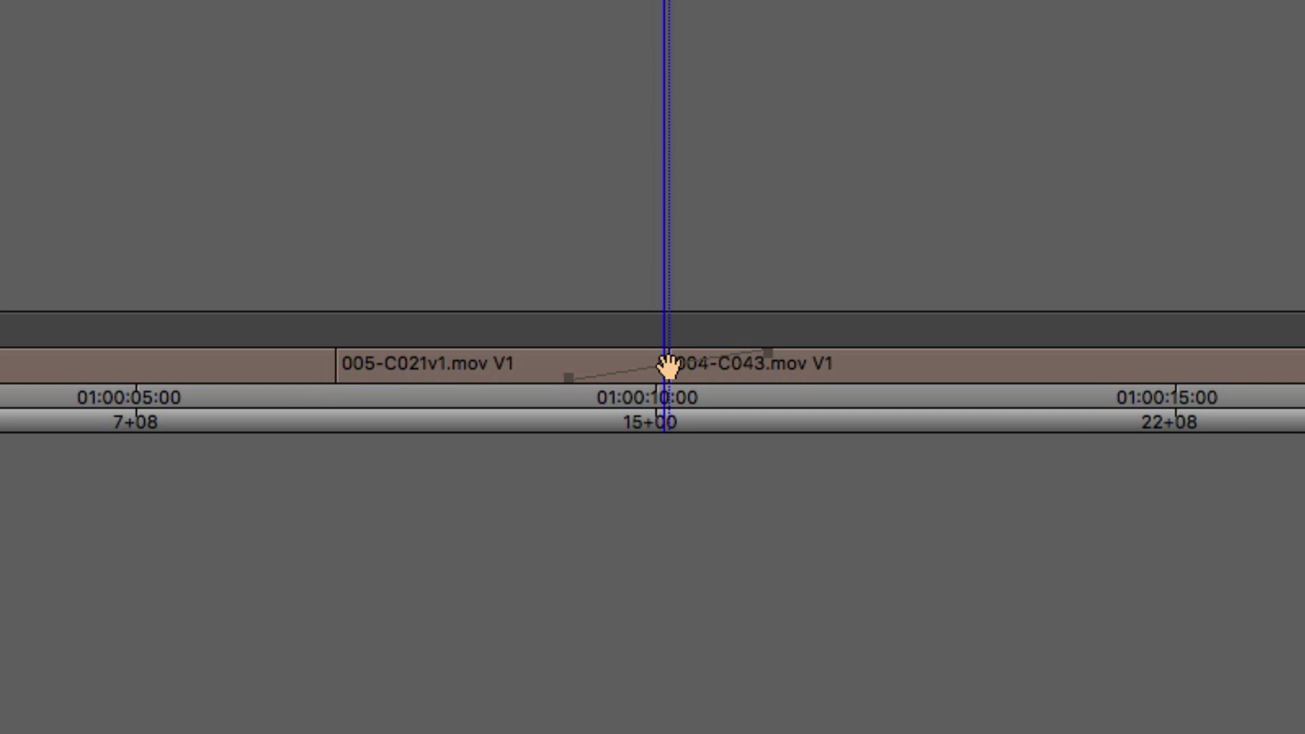
Slide the dissolve between 005-C021v1 and 004-C043 in trim mode, then exit to normal monitors
{"action": "left_click", "coordinate": [667, 367]}
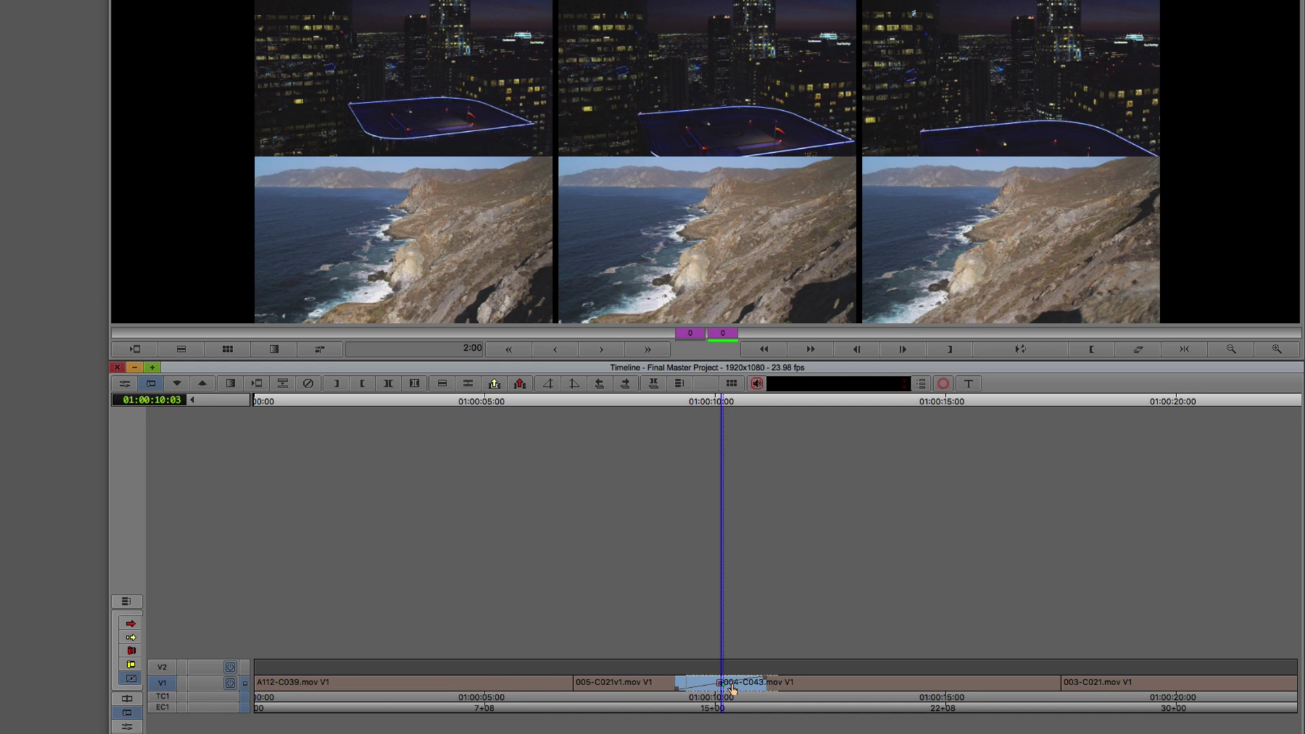
{"action": "mouse_move", "coordinate": [732, 689]}
{"action": "left_mouse_down"}
{"action": "mouse_move", "coordinate": [701, 691]}
{"action": "mouse_move", "coordinate": [720, 689]}
{"action": "left_mouse_up"}
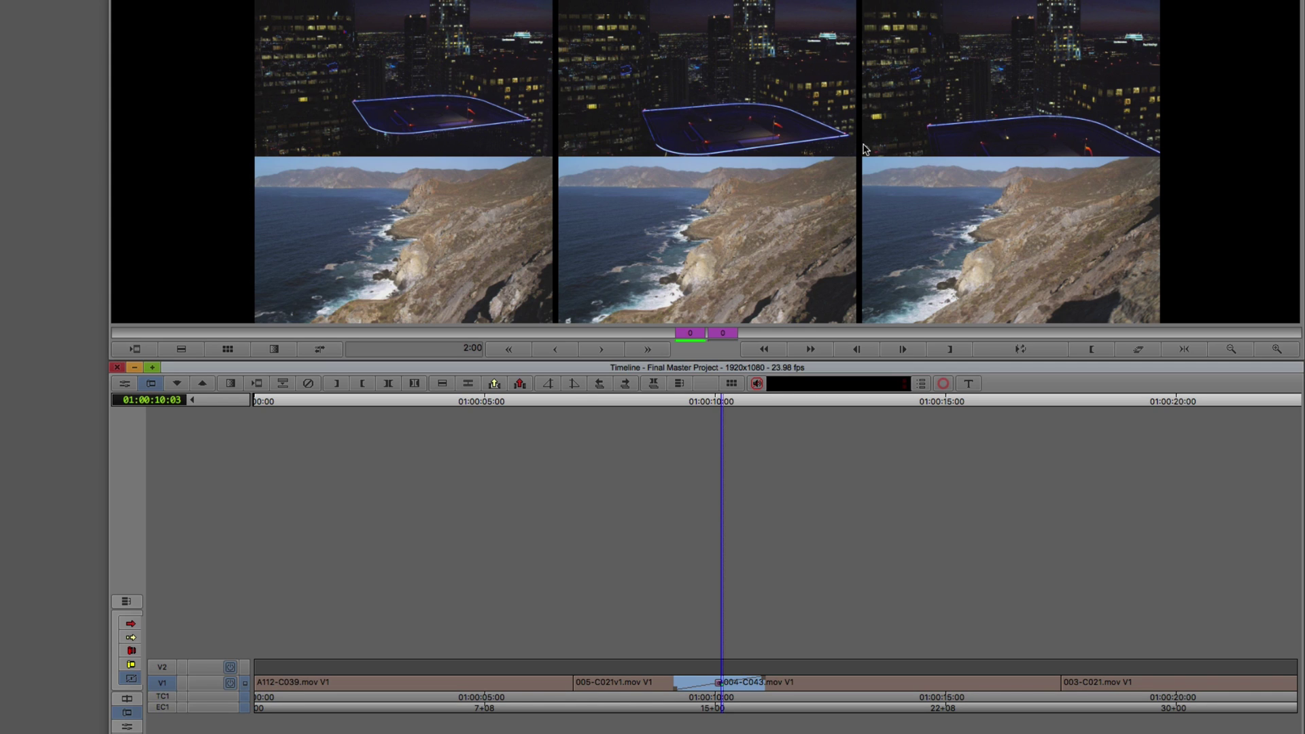
{"action": "left_click", "coordinate": [817, 544]}
{"action": "left_click_drag", "start_coordinate": [721, 683], "coordinate": [718, 715]}
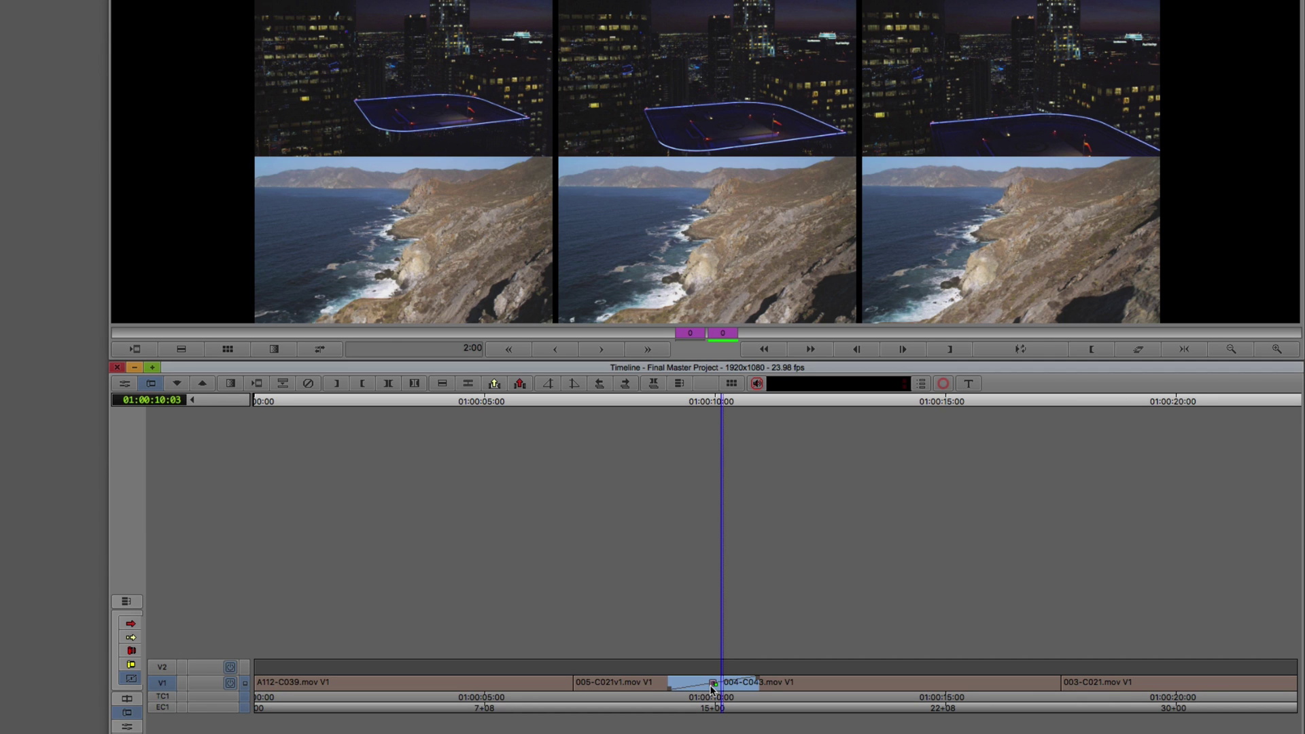
{"action": "left_click_drag", "start_coordinate": [712, 689], "coordinate": [711, 689]}
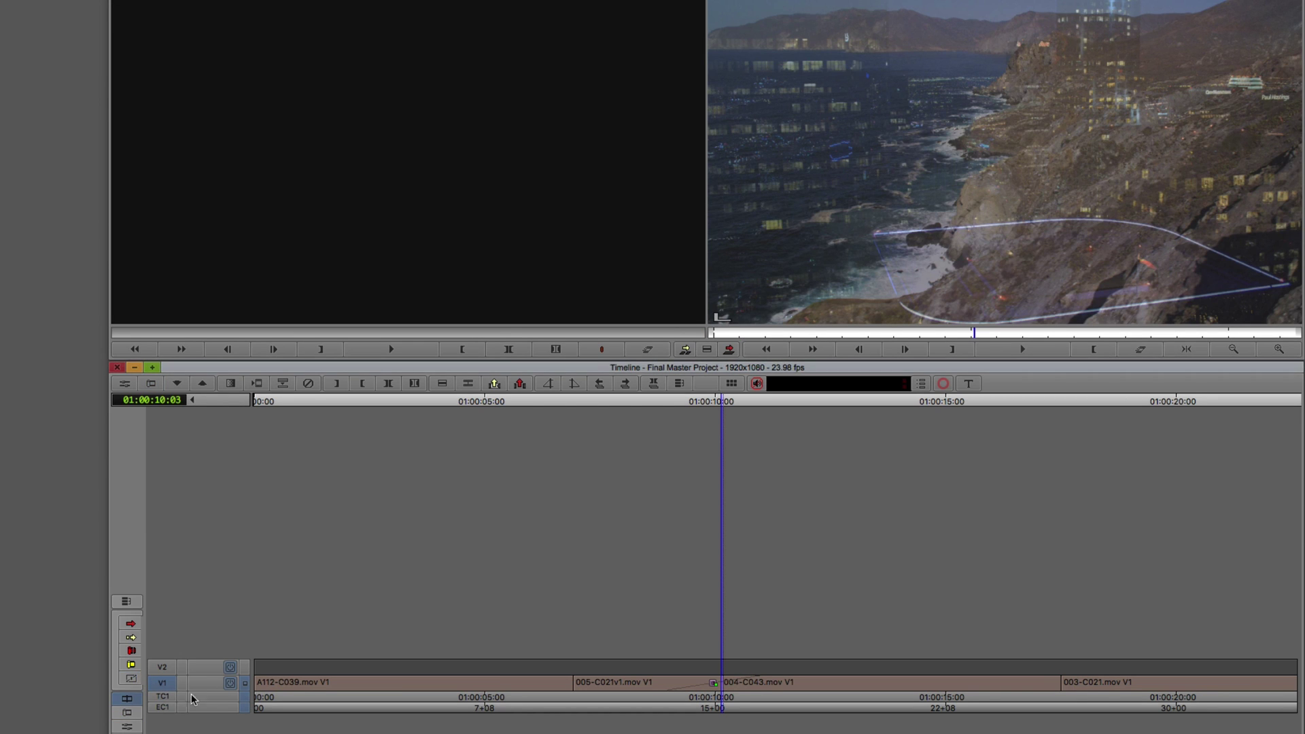
Set the dissolve at the 004-C043 cut to a duration of 30 (3:00)
{"action": "key", "text": "ctrl+8"}
{"action": "key", "text": "ctrl+8"}
{"action": "key", "text": "ctrl+8"}
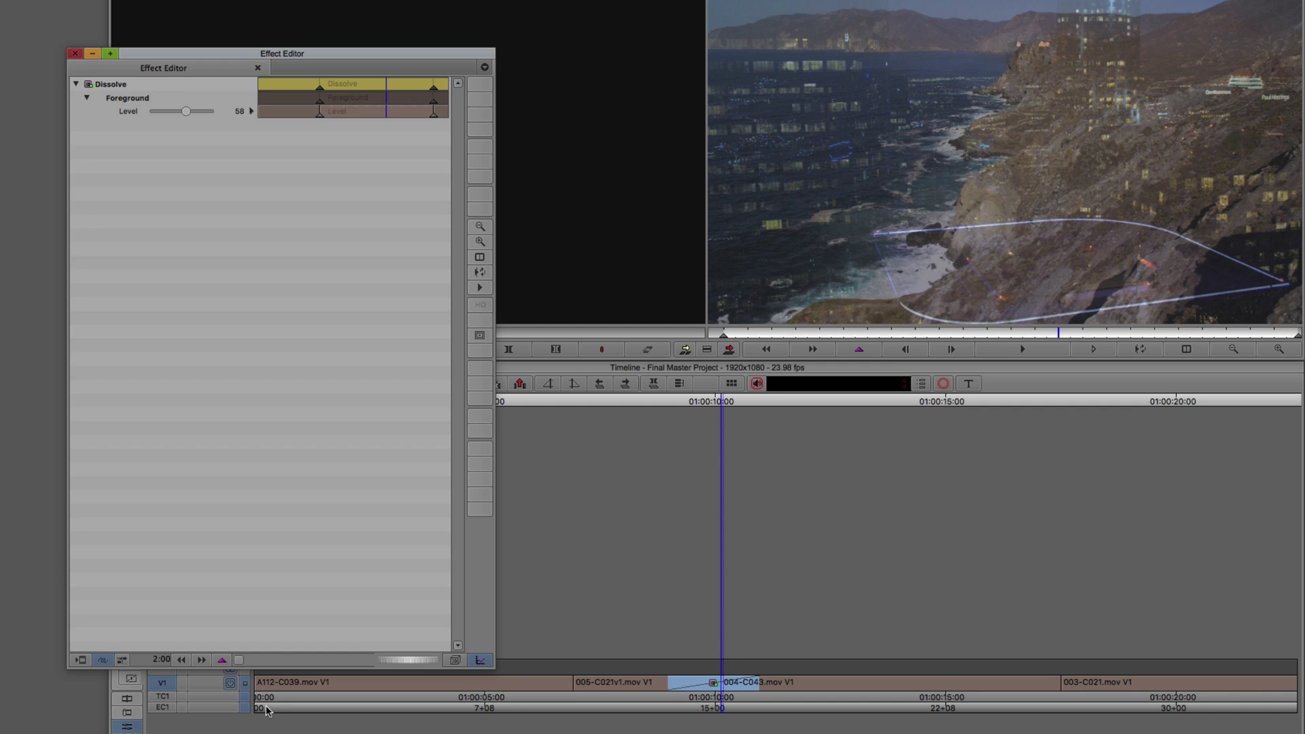
{"action": "key", "text": "ctrl+8"}
{"action": "left_click", "coordinate": [131, 682]}
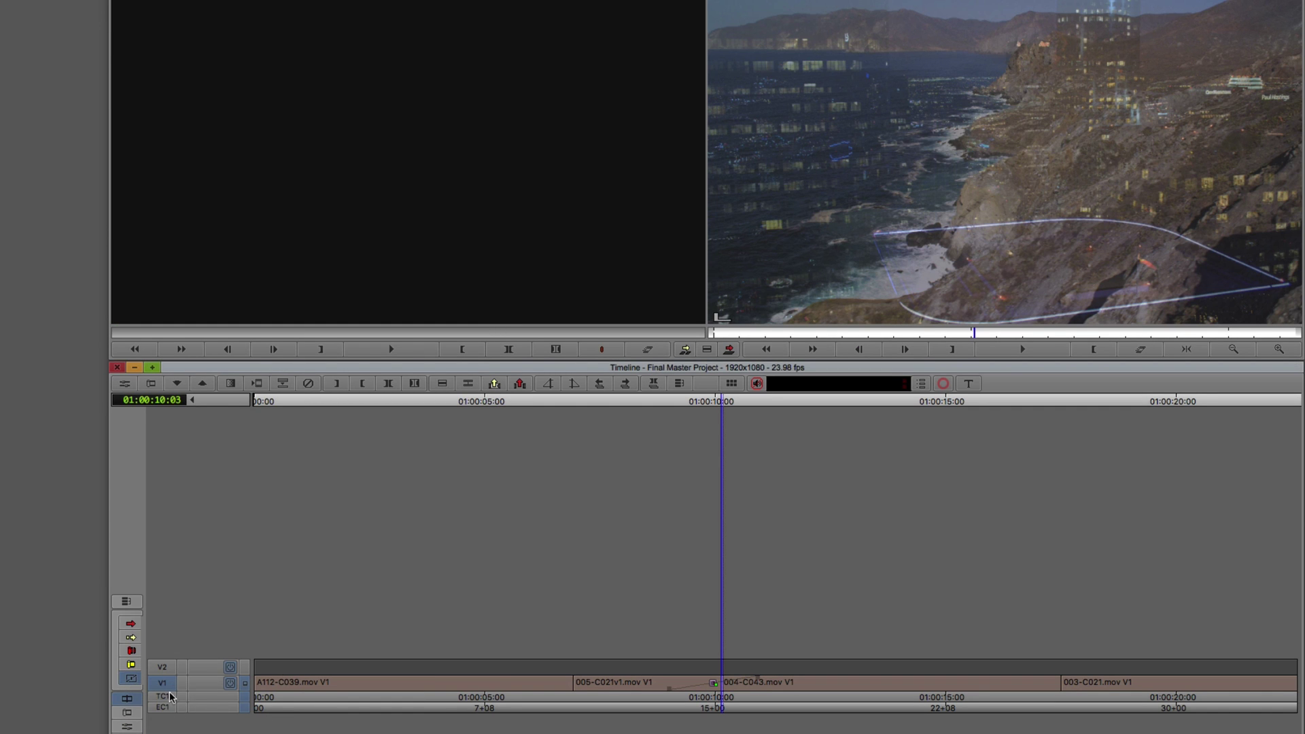
{"action": "left_click", "coordinate": [712, 683]}
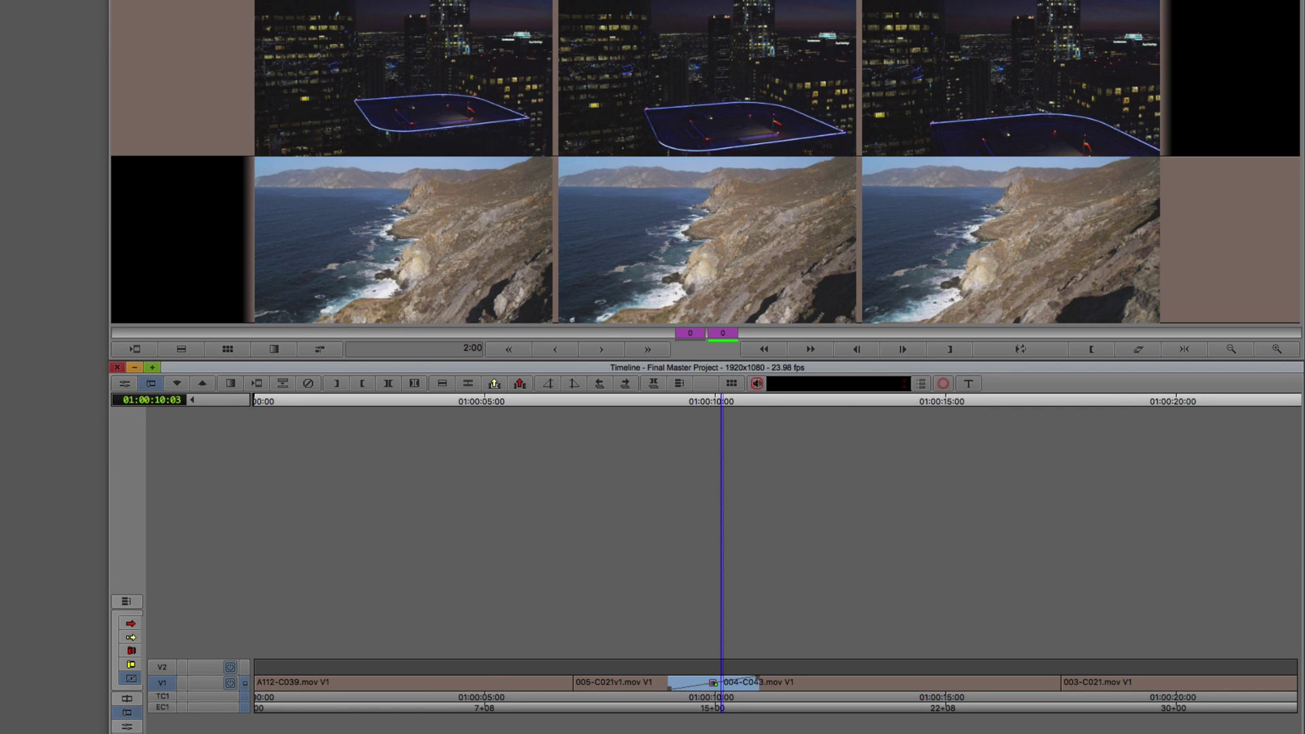
{"action": "left_click", "coordinate": [473, 350]}
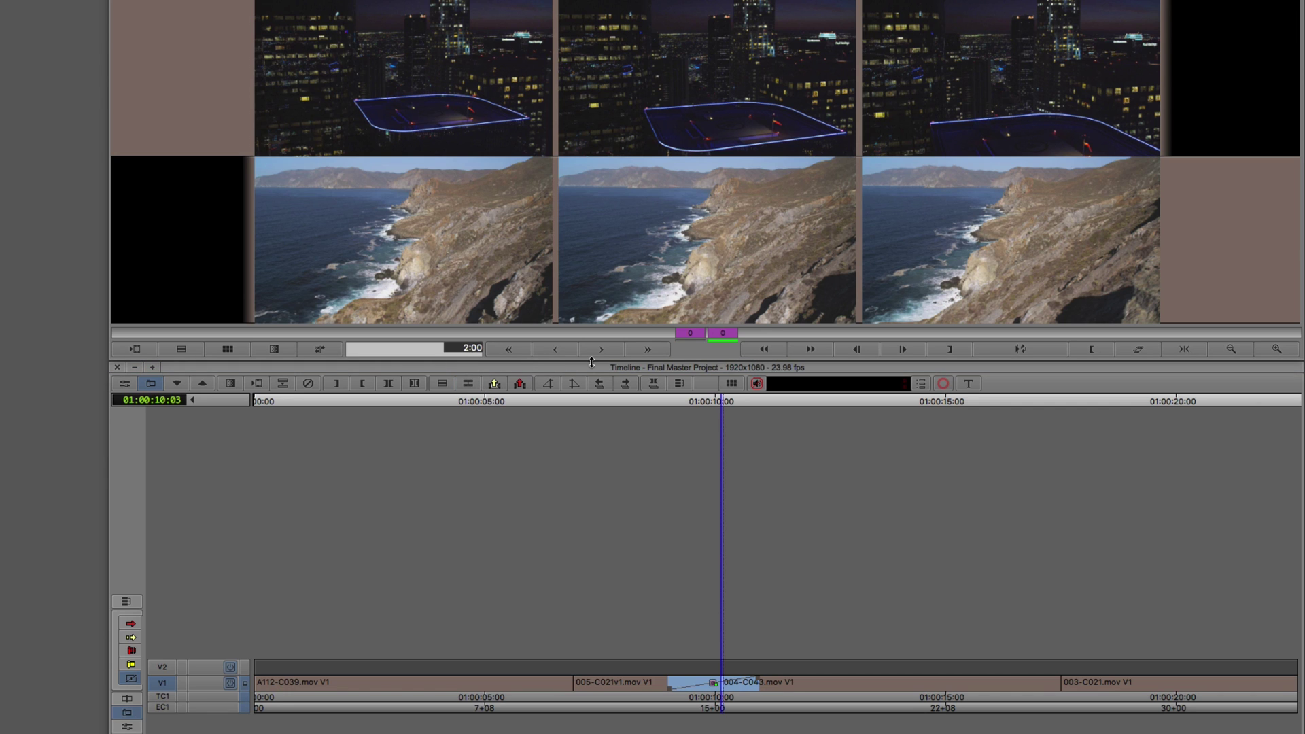
{"action": "type", "text": "30"}
{"action": "key", "text": "Return"}
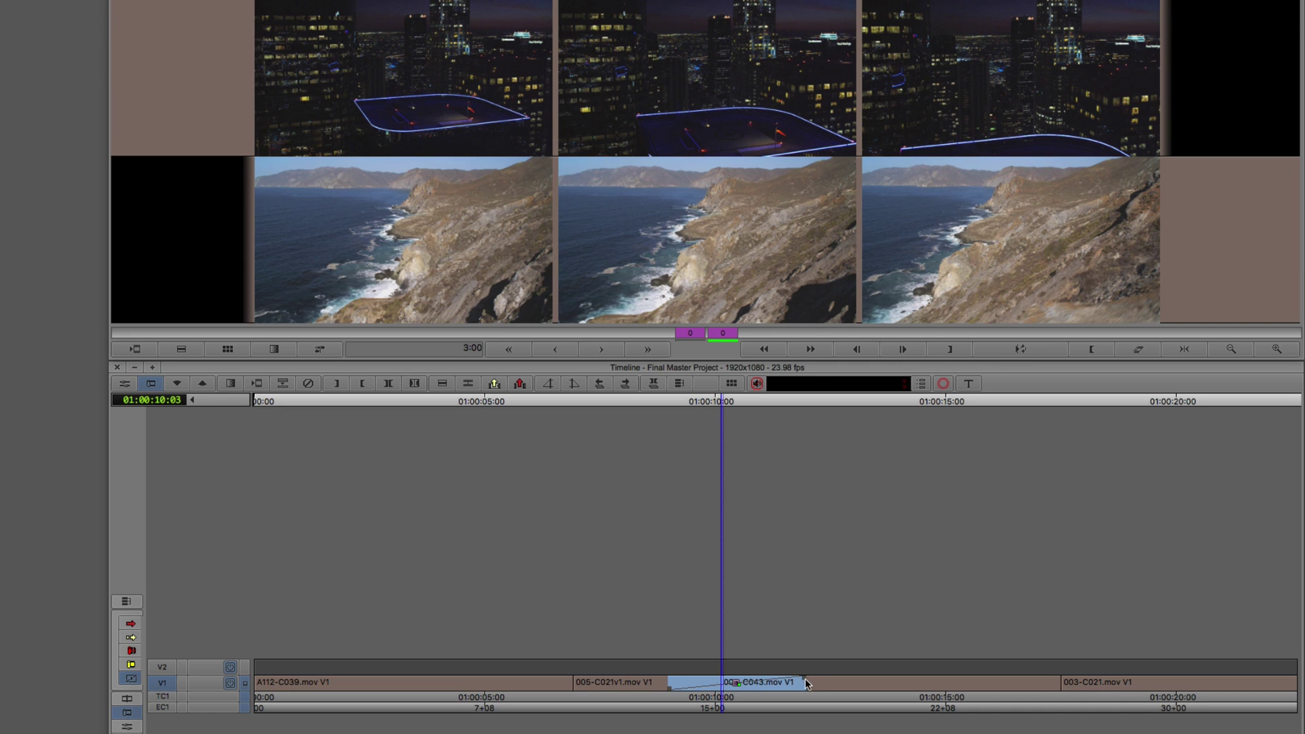
Trim the dissolve's edges so it starts earlier in 005-C021v1 and runs about 3:01
{"action": "left_click", "coordinate": [748, 680]}
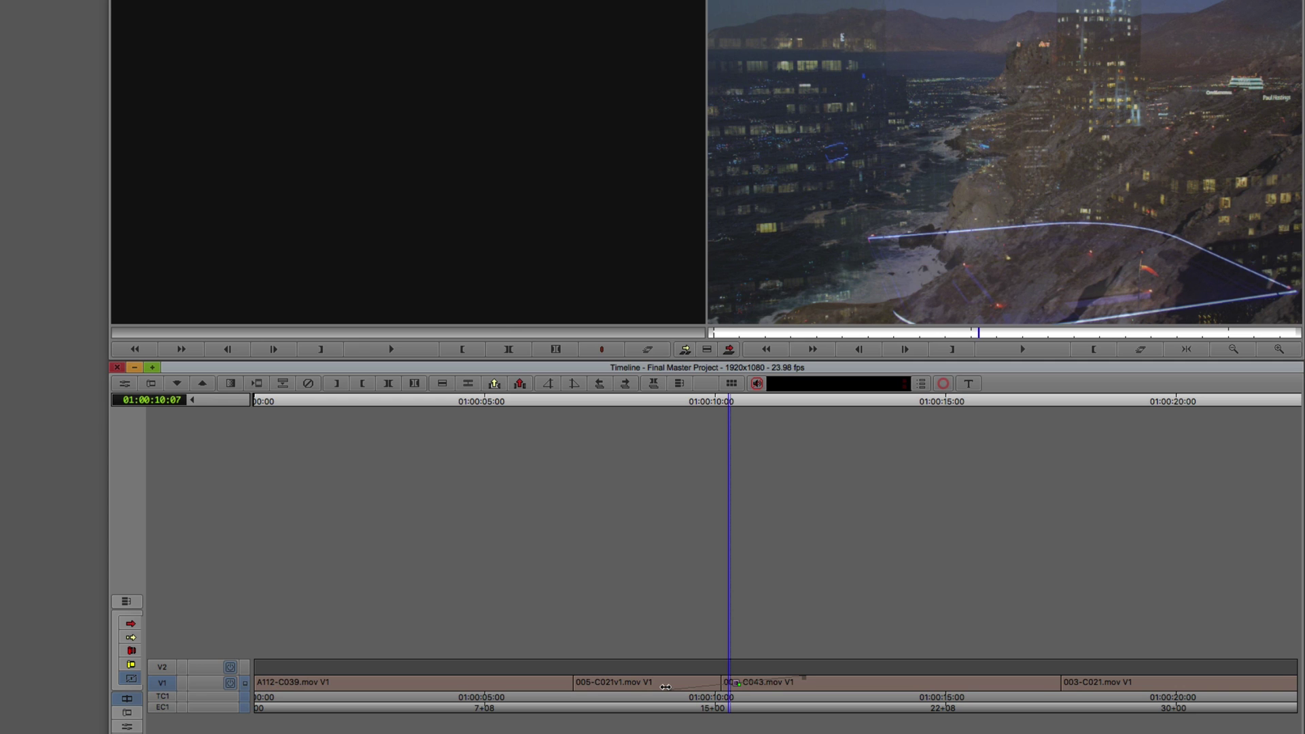
{"action": "left_click", "coordinate": [805, 677]}
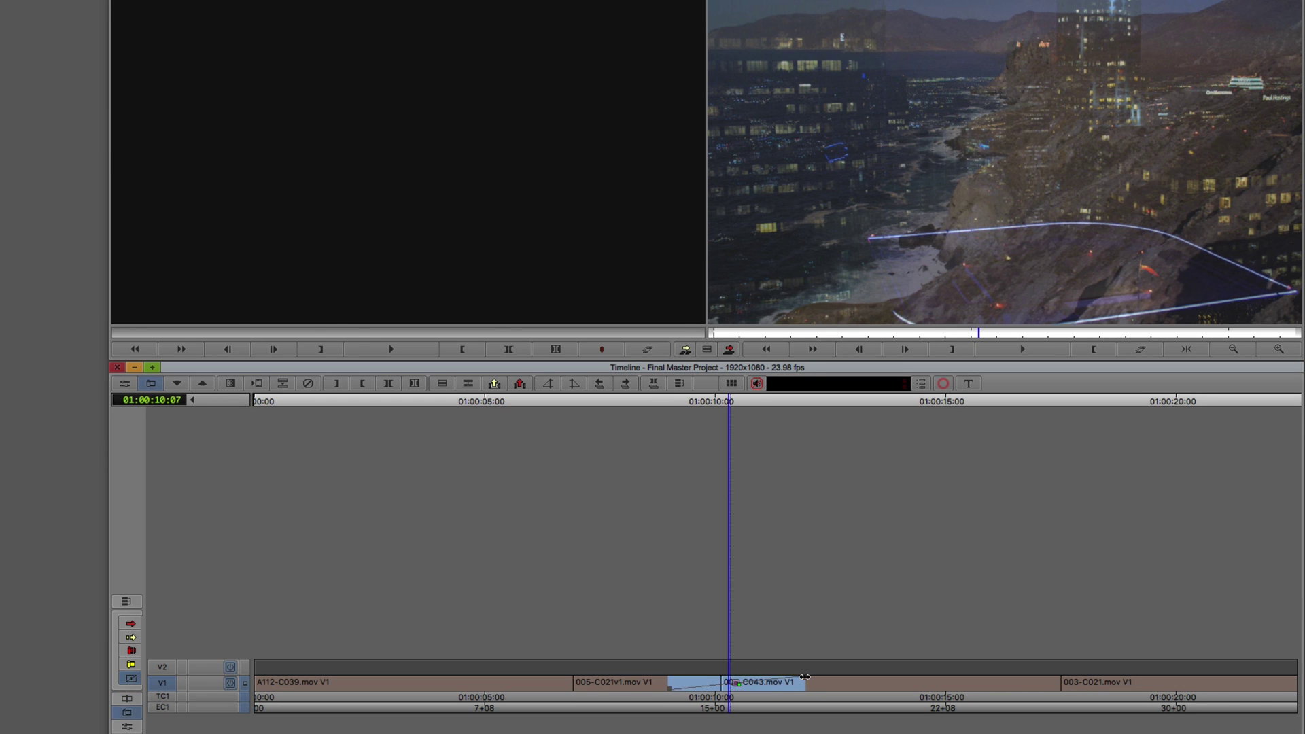
{"action": "left_click_drag", "start_coordinate": [792, 686], "coordinate": [803, 684]}
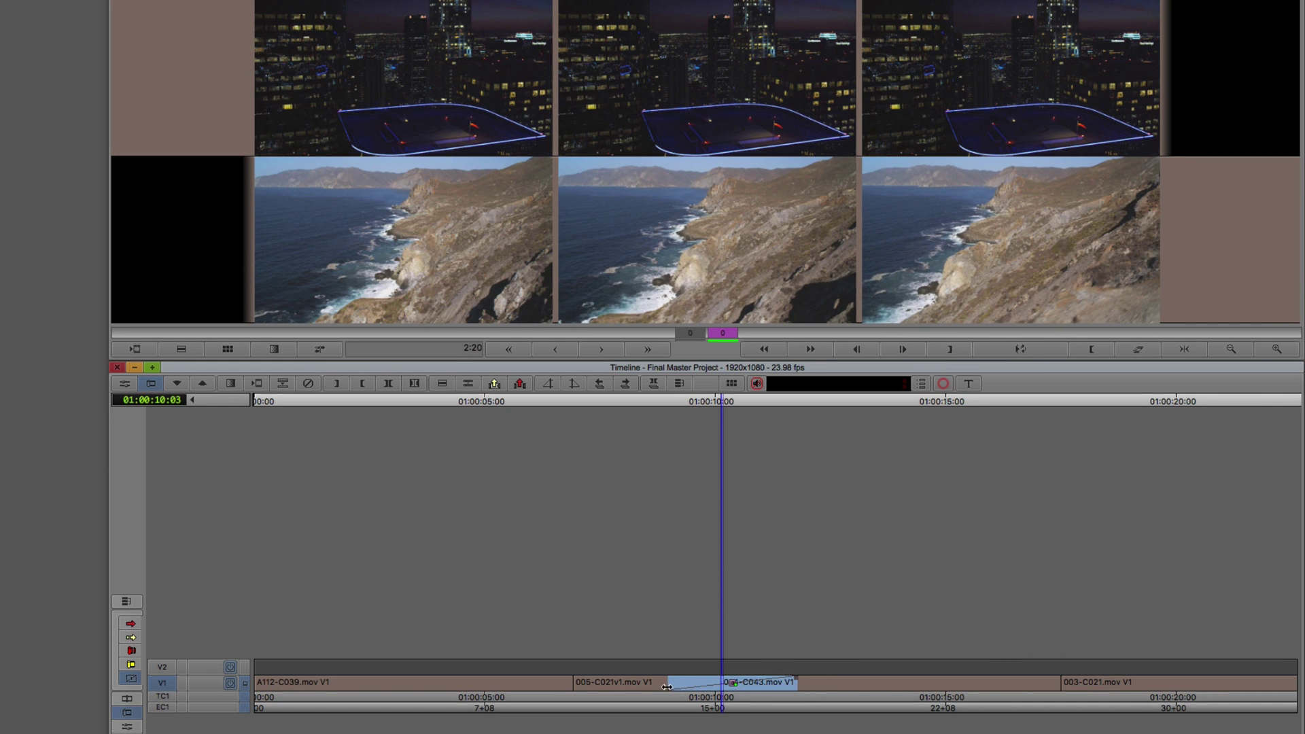
{"action": "mouse_move", "coordinate": [670, 688]}
{"action": "left_mouse_down"}
{"action": "mouse_move", "coordinate": [682, 691]}
{"action": "mouse_move", "coordinate": [666, 690]}
{"action": "left_mouse_up"}
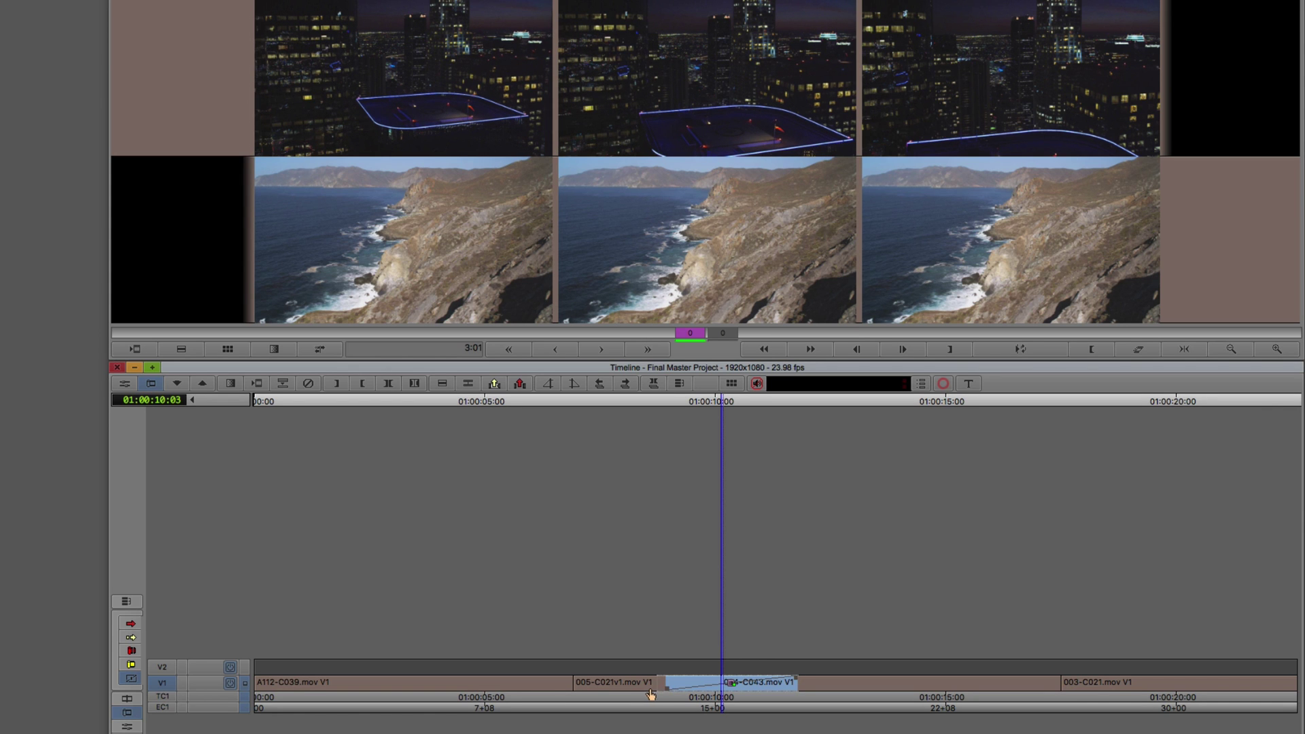
{"action": "left_click_drag", "start_coordinate": [651, 693], "coordinate": [657, 692]}
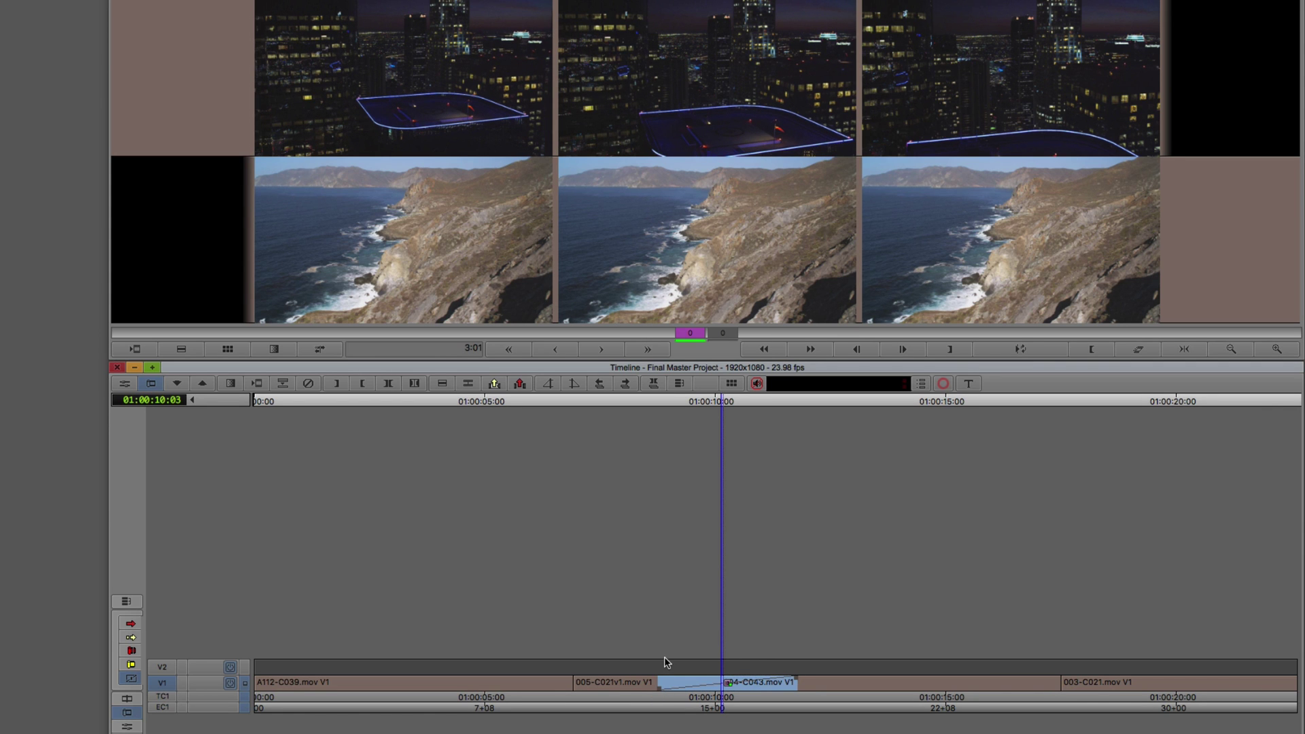
Park the playhead in 004-C043 at 01:00:11:22 and add a Head Fade
{"action": "left_click", "coordinate": [665, 663]}
{"action": "left_click_drag", "start_coordinate": [746, 687], "coordinate": [804, 688]}
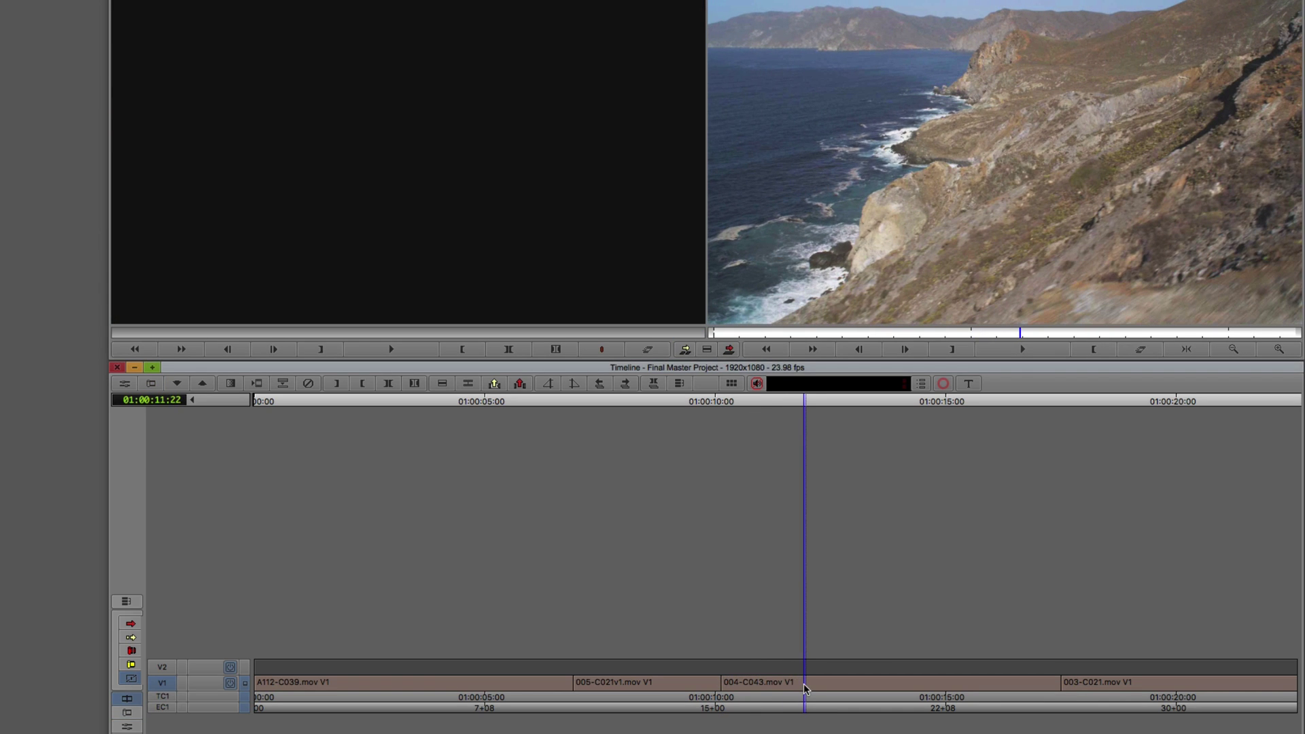
{"action": "left_click", "coordinate": [552, 386]}
Trim the fade into 004-C043 to 1:15, turn Smart Tool off and exit trim mode
{"action": "left_click", "coordinate": [797, 682]}
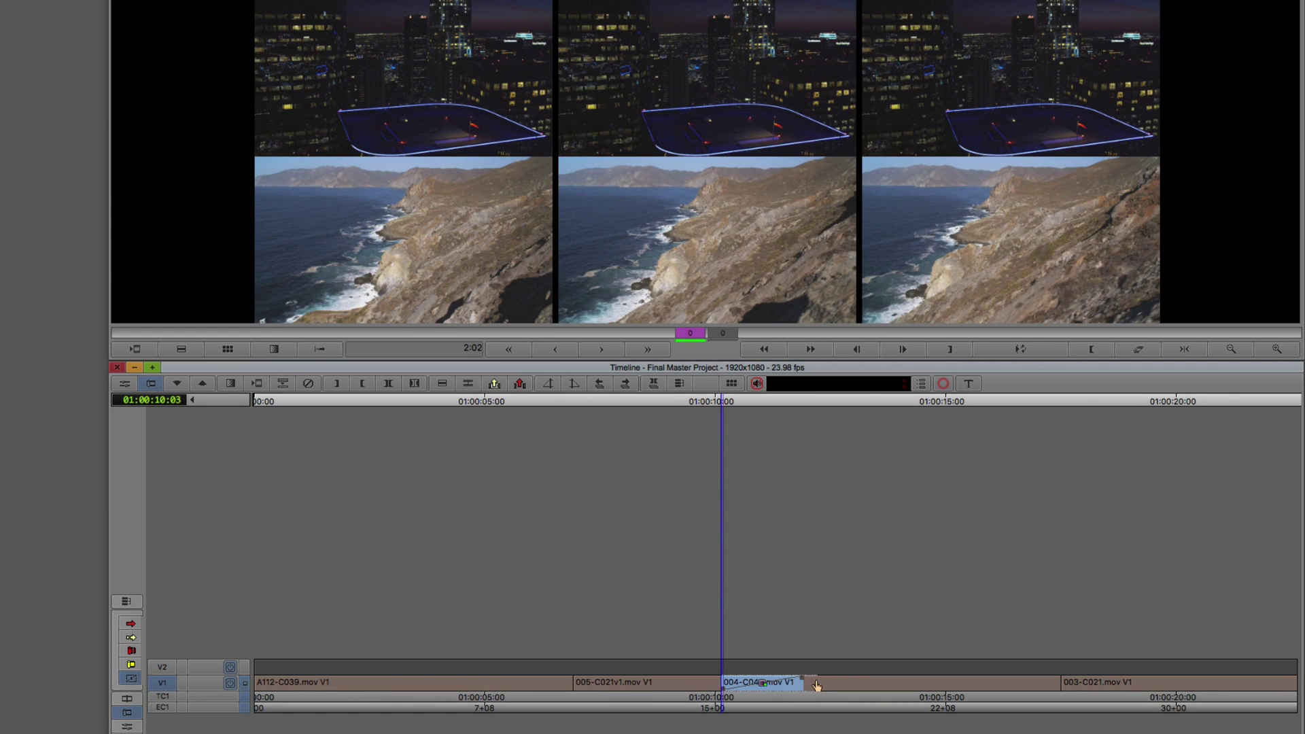
{"action": "left_click_drag", "start_coordinate": [824, 685], "coordinate": [797, 693]}
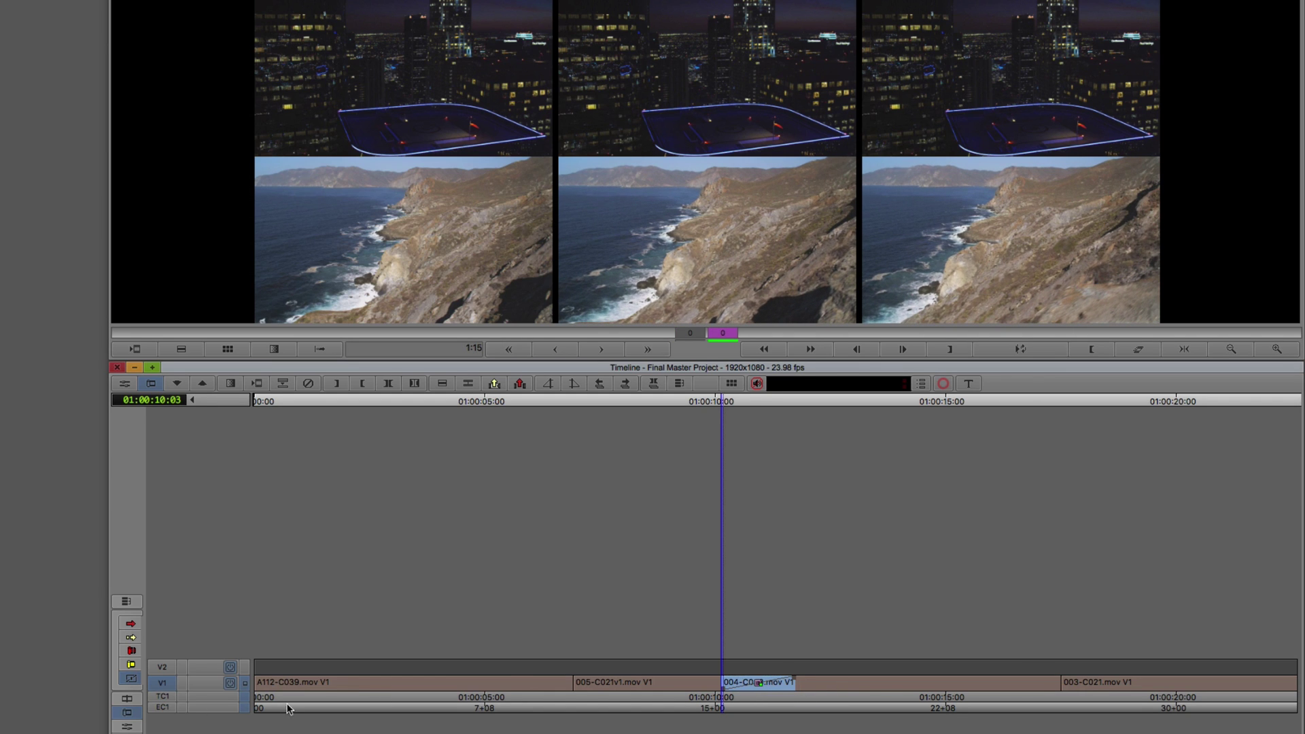
{"action": "left_click", "coordinate": [131, 679]}
{"action": "key", "text": "u"}
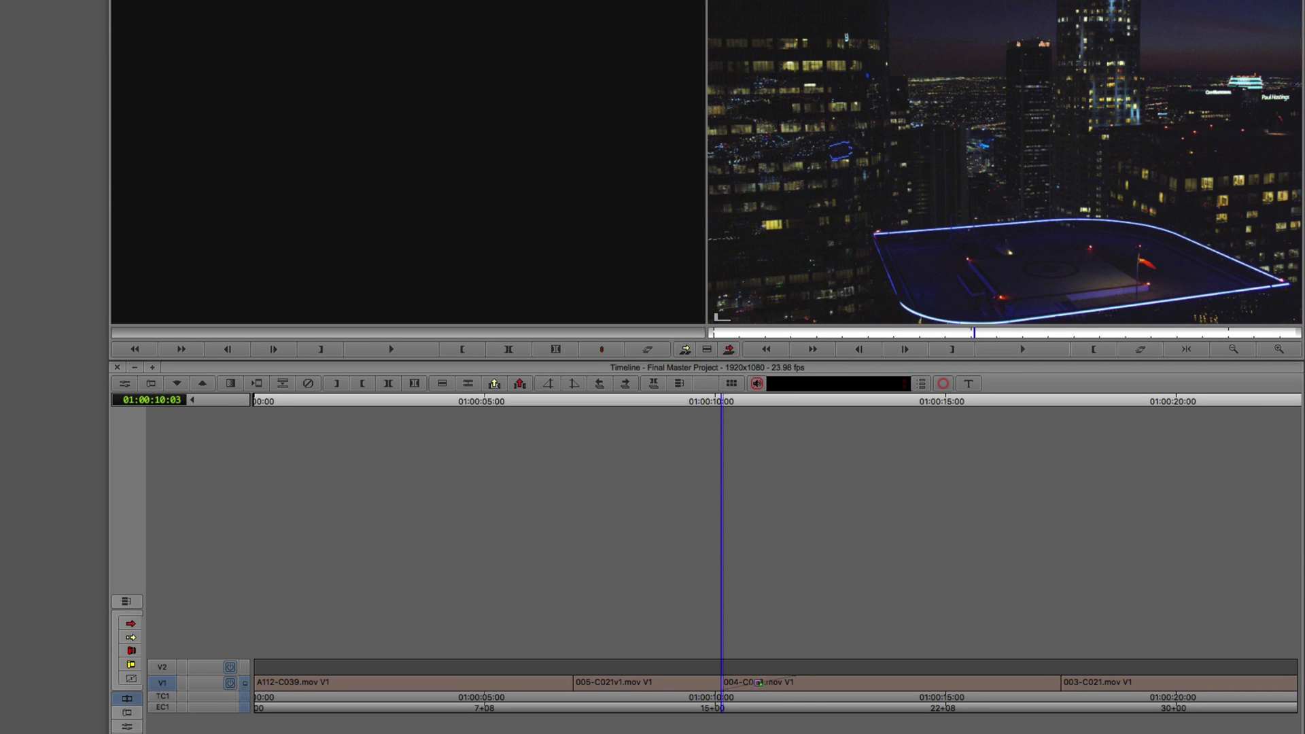
{"action": "key", "text": "space"}
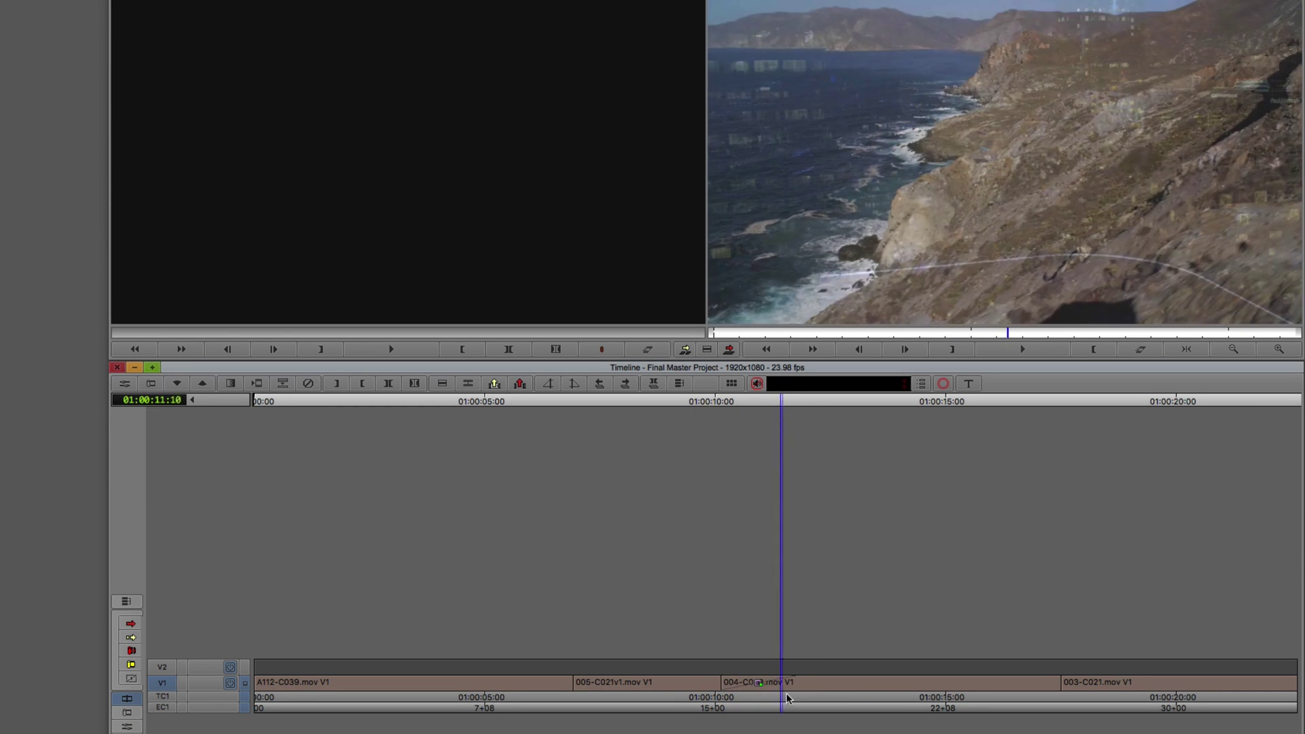
{"action": "left_click_drag", "start_coordinate": [841, 696], "coordinate": [765, 700]}
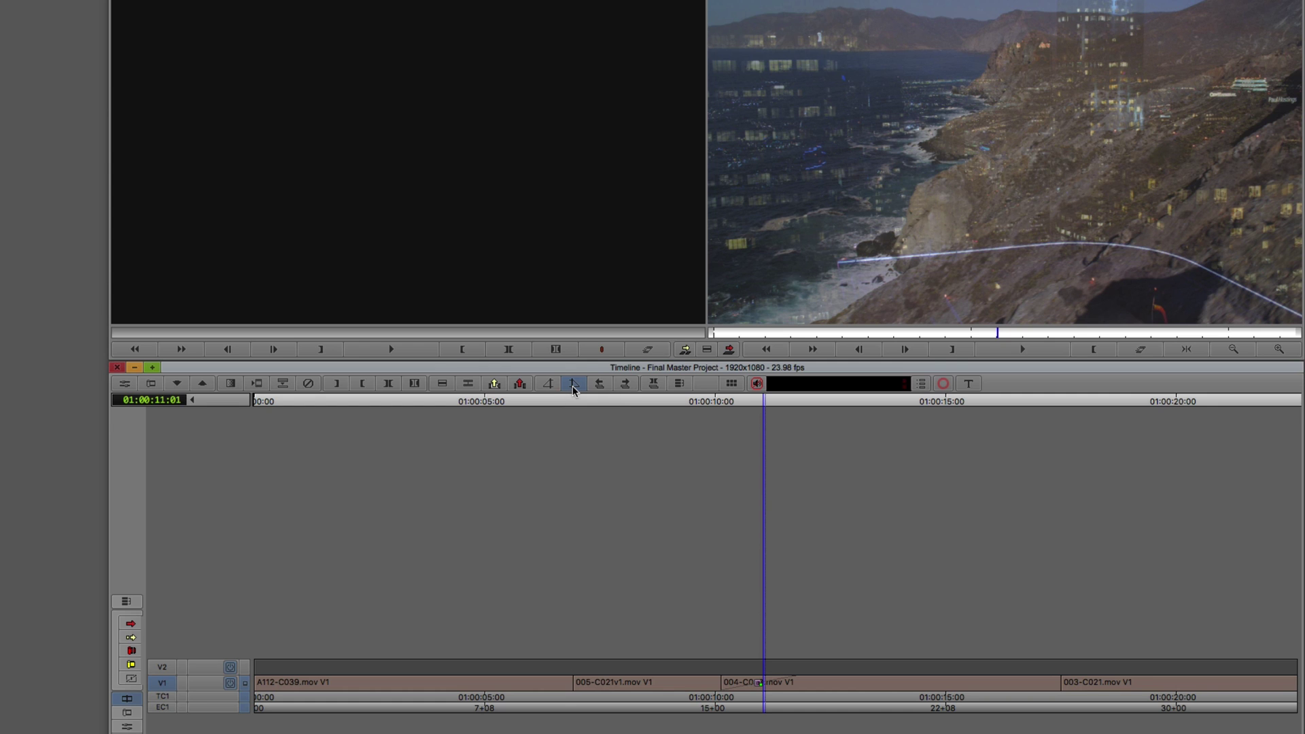
Add a 5-frame Dip to Color quick transition at the 005-C021v1 / 004-C043 cut
{"action": "left_click", "coordinate": [753, 691]}
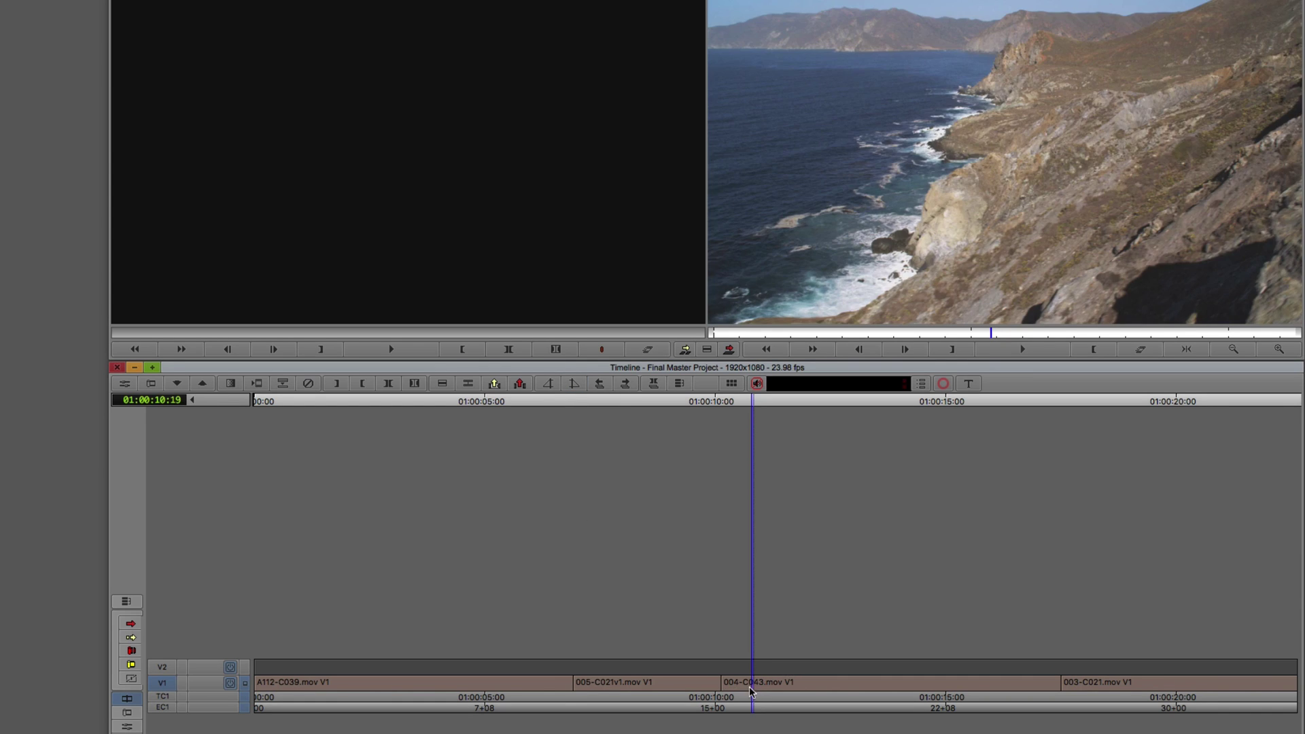
{"action": "left_click", "coordinate": [733, 688]}
{"action": "key", "text": "backslash"}
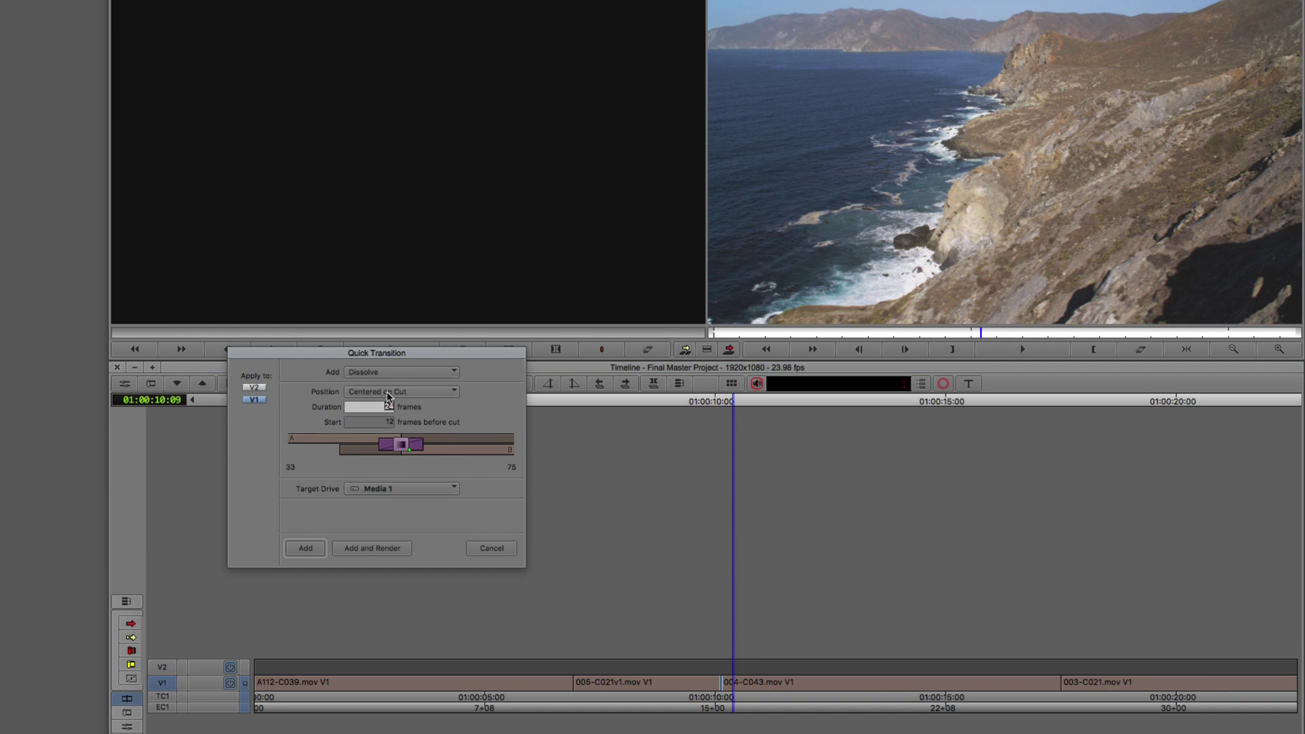
{"action": "left_click", "coordinate": [389, 372]}
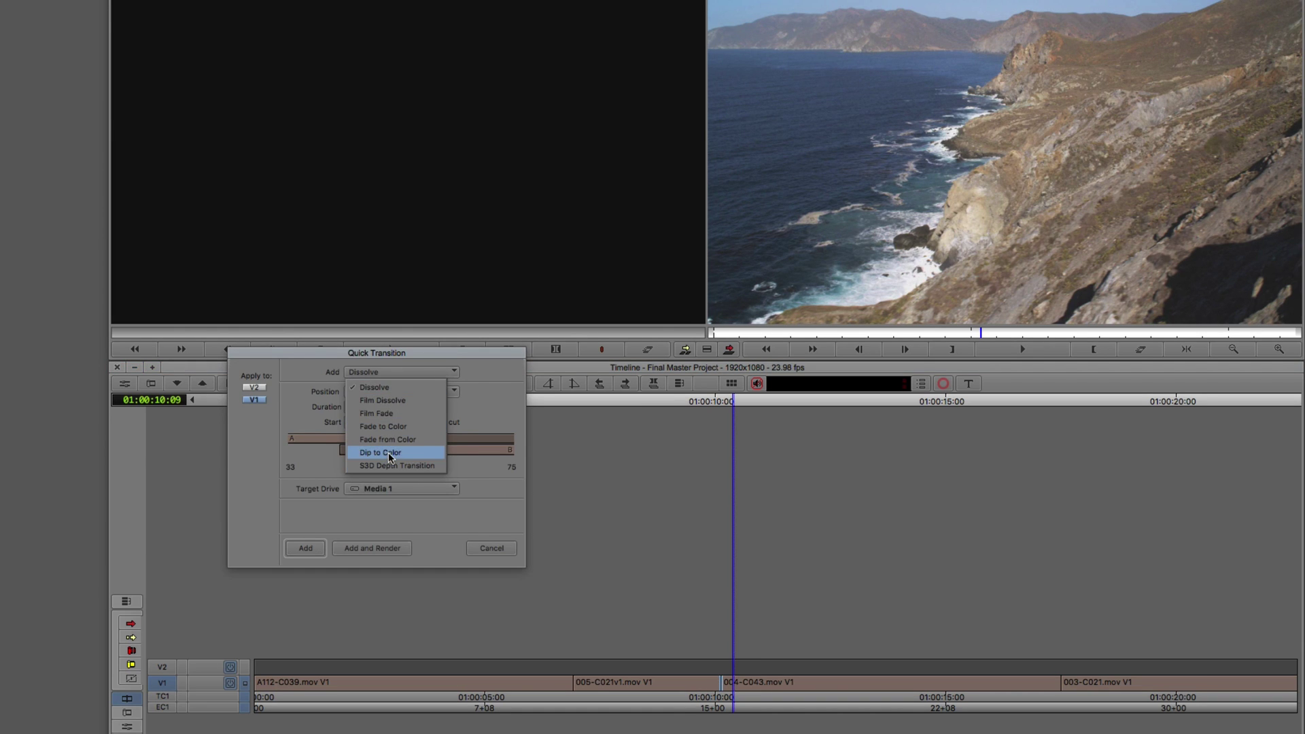
{"action": "left_click", "coordinate": [391, 452]}
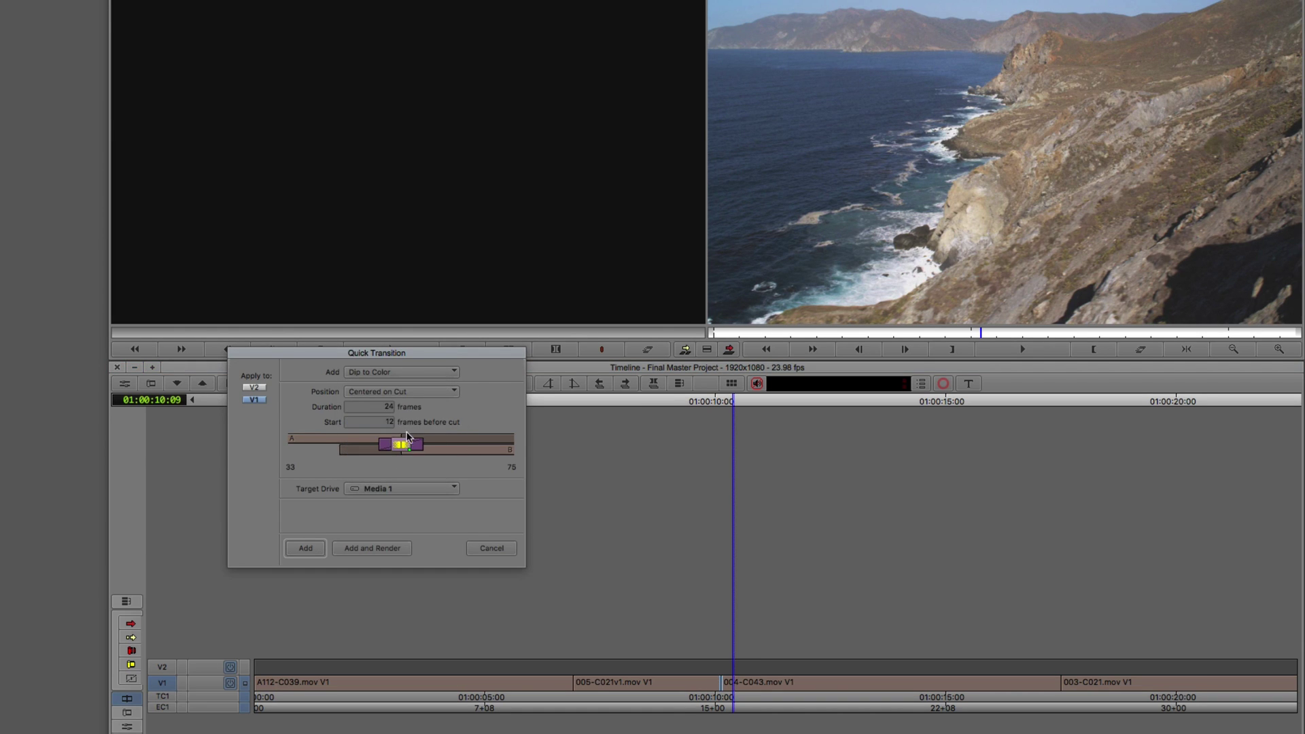
{"action": "left_click", "coordinate": [381, 407]}
{"action": "type", "text": "5"}
{"action": "key", "text": "Return"}
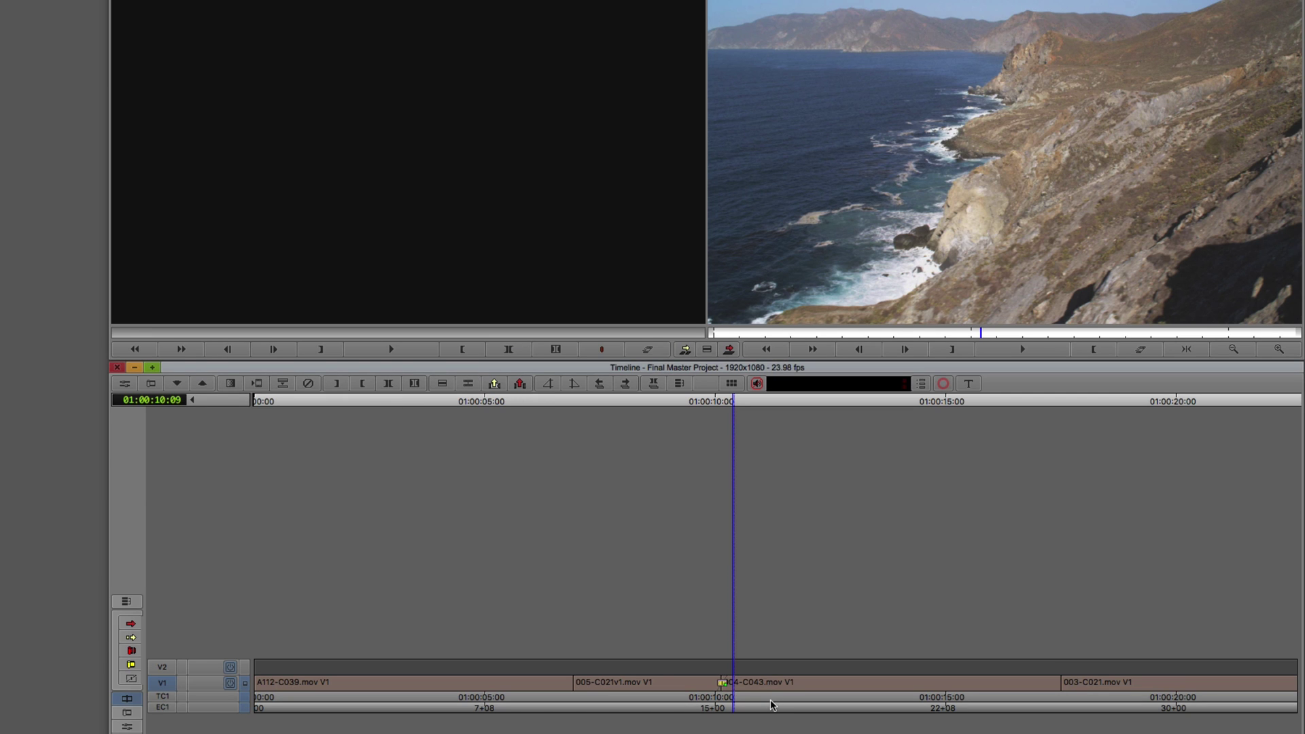
{"action": "double_click", "coordinate": [726, 692]}
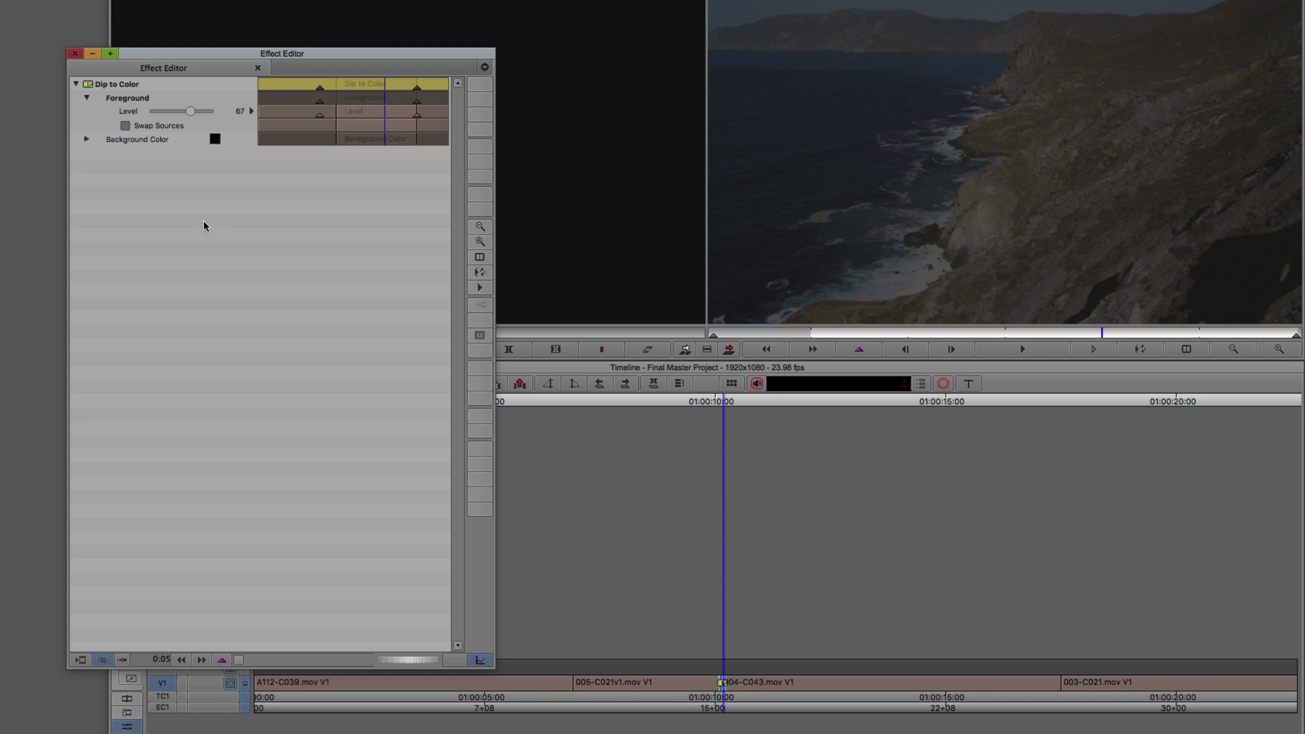
Change the Dip to Color background colour from black to white
{"action": "left_click", "coordinate": [216, 138]}
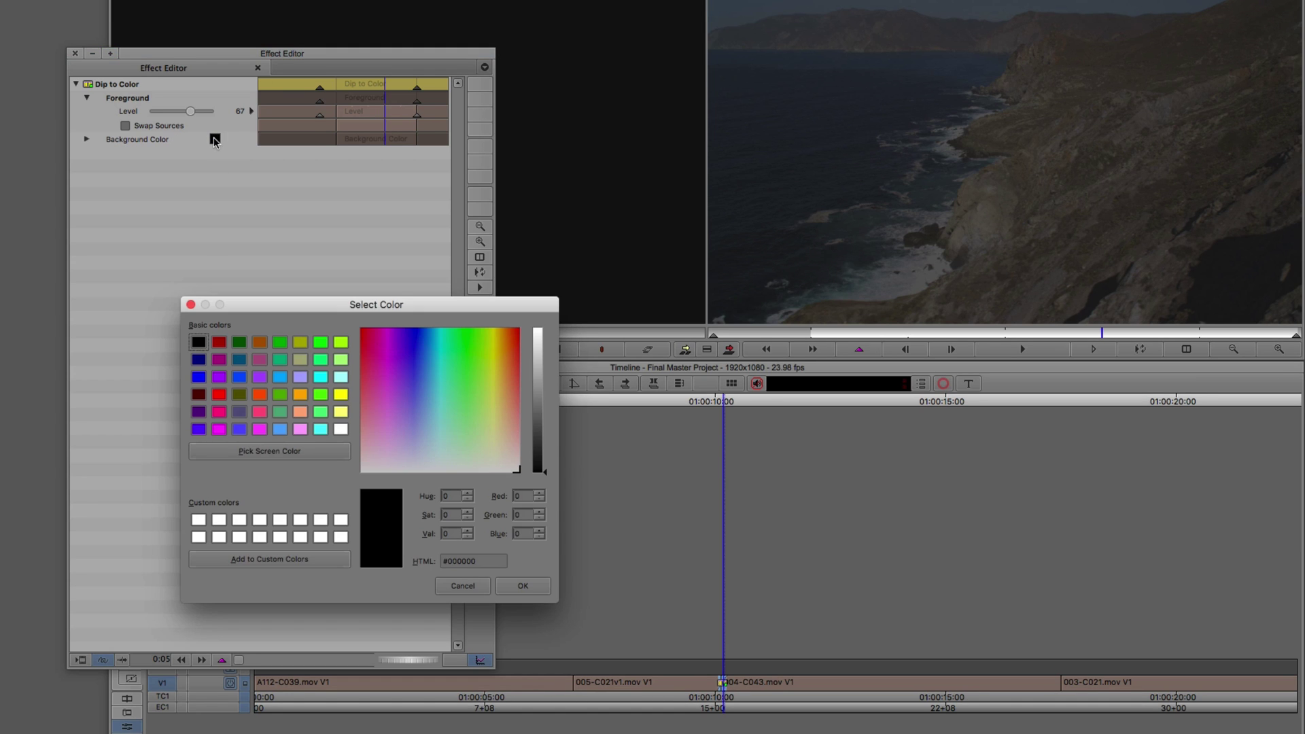
{"action": "left_click", "coordinate": [199, 520]}
{"action": "left_click", "coordinate": [522, 586]}
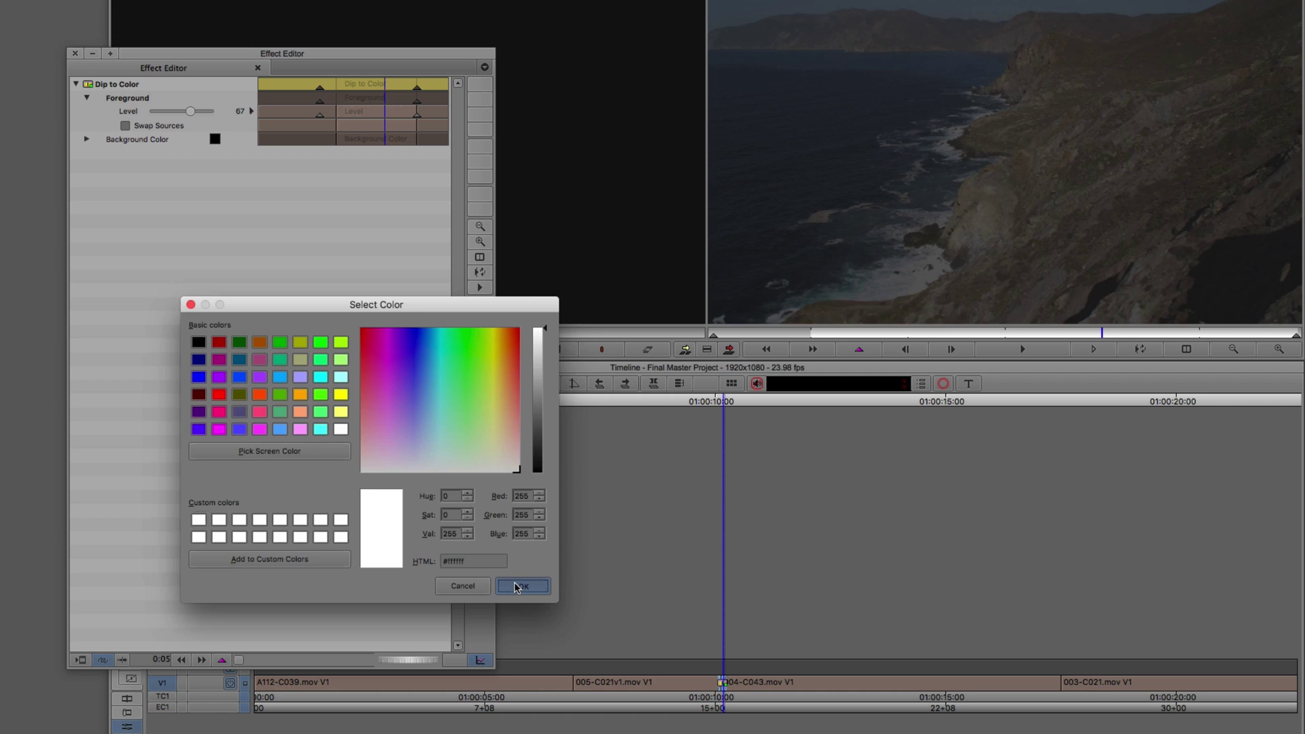
{"action": "left_click", "coordinate": [75, 54]}
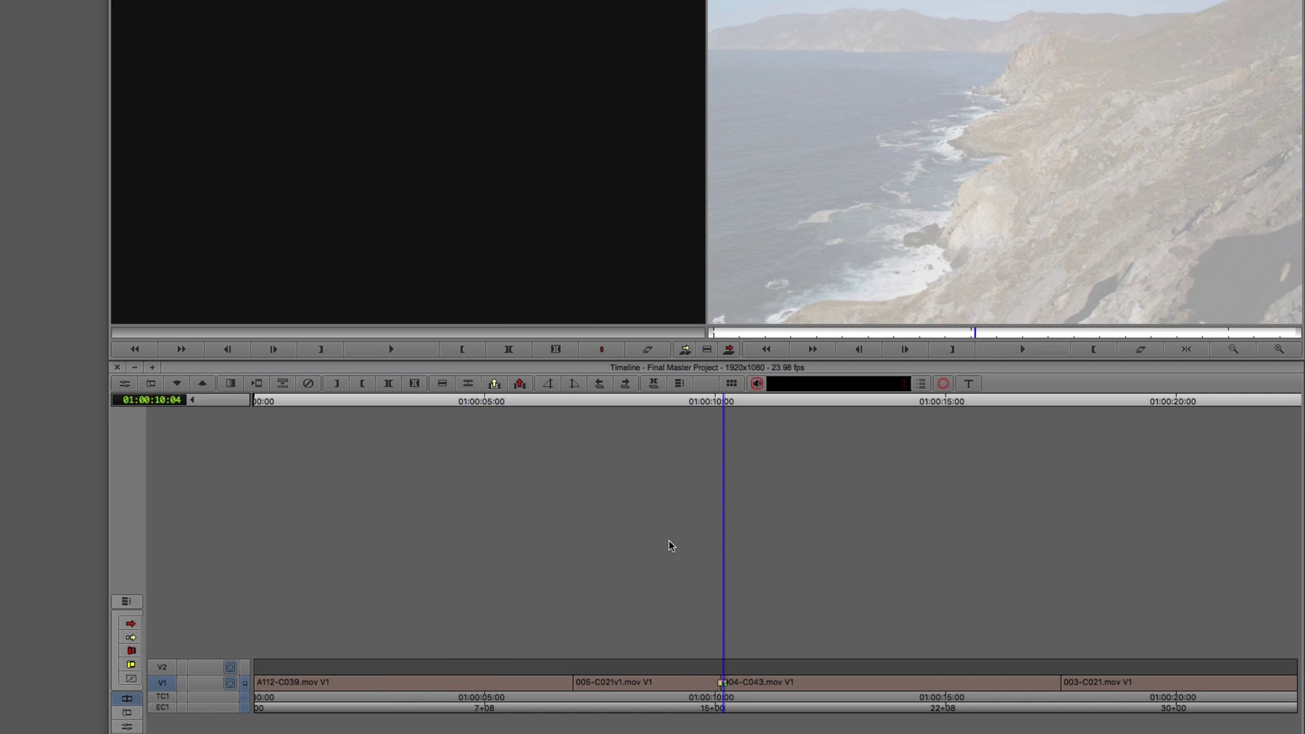
Play across the cut to preview the white dip transition
{"action": "left_click", "coordinate": [683, 666]}
{"action": "key", "text": "space"}
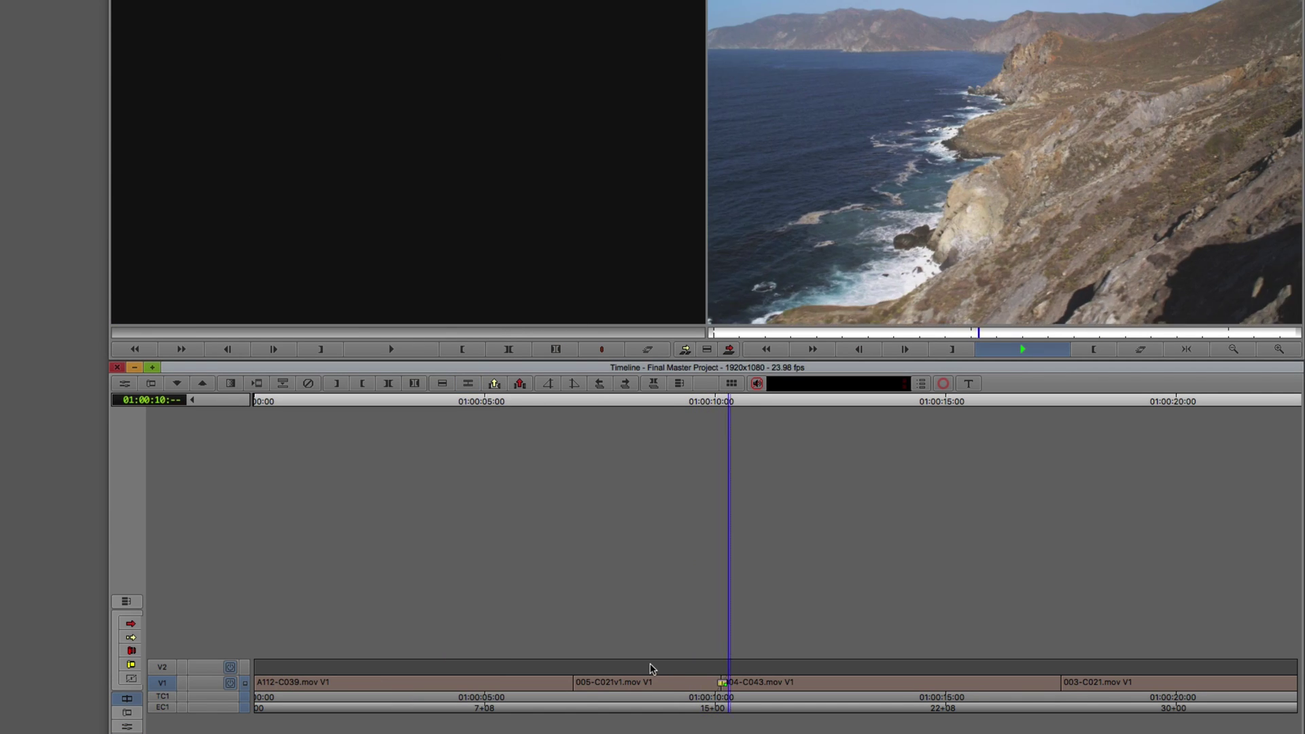
{"action": "key", "text": "space"}
Reopen the dip's Effect Editor and delete White Flash from the Master Effects bin
{"action": "left_click", "coordinate": [723, 688]}
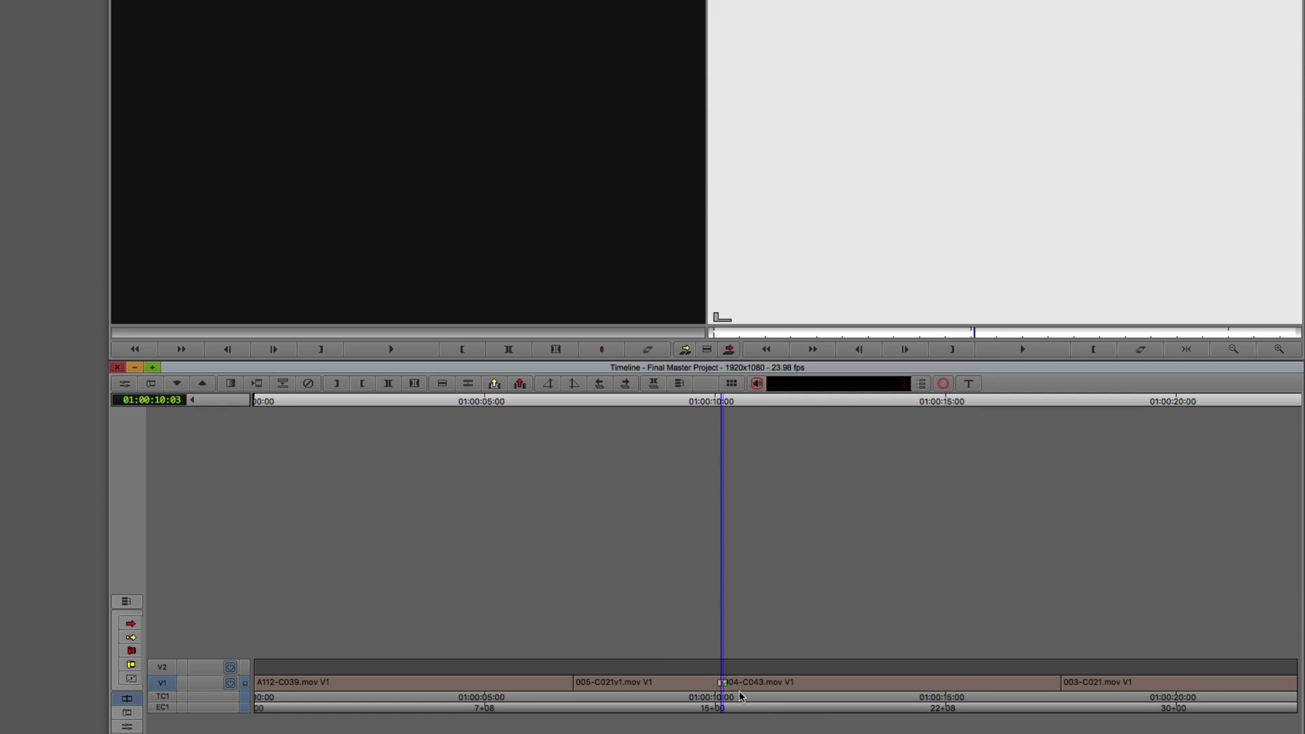
{"action": "key", "text": "super+8"}
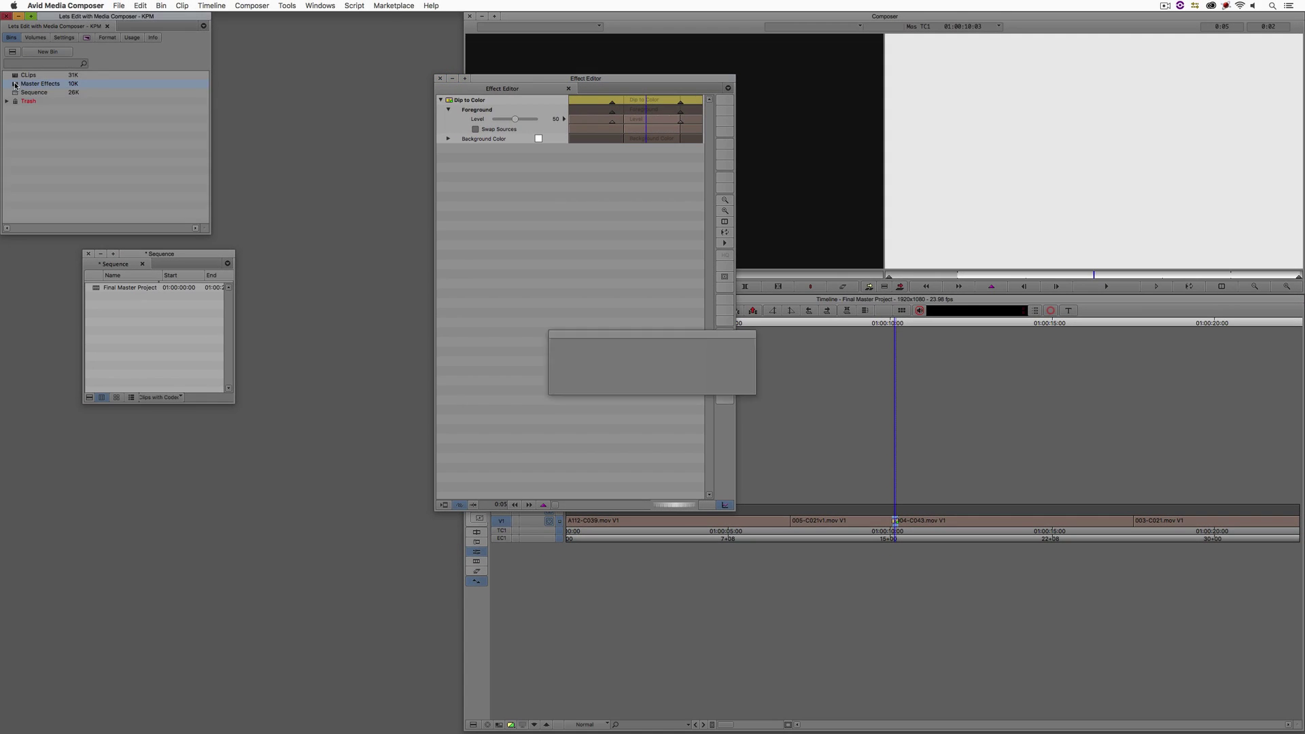
{"action": "double_click", "coordinate": [40, 83]}
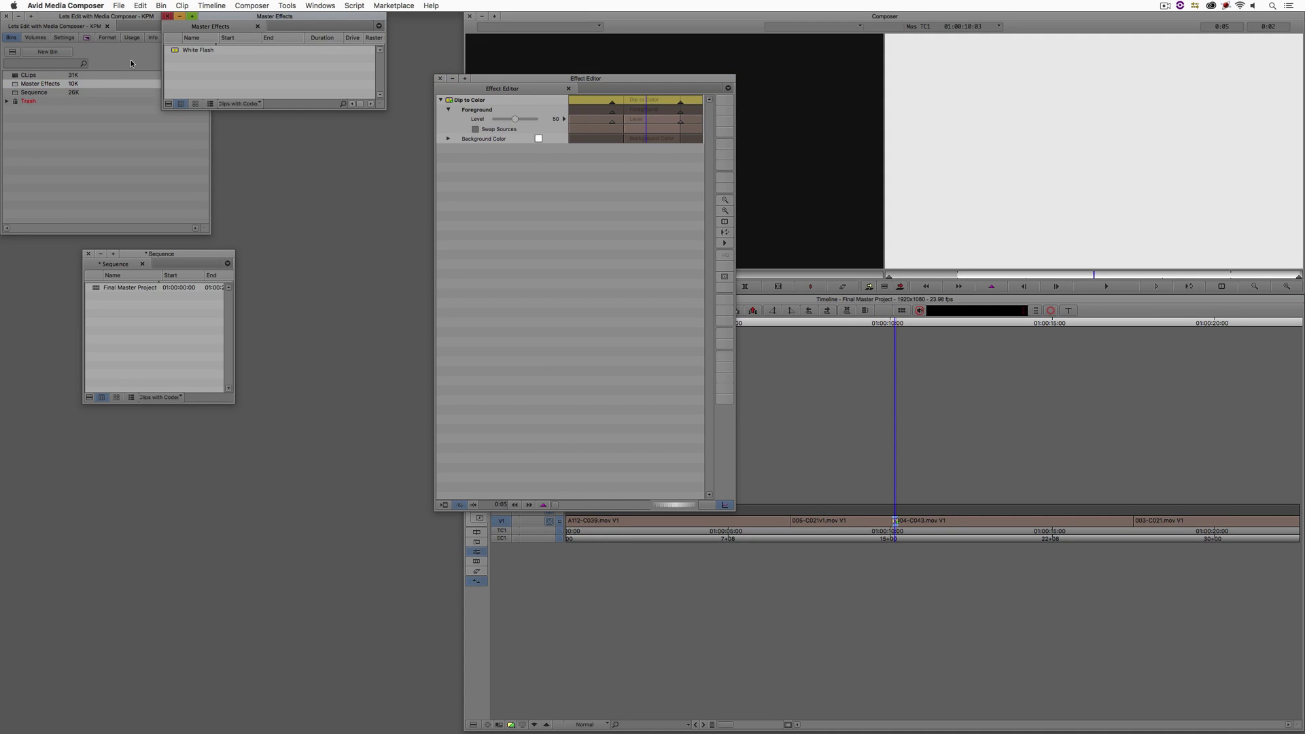
{"action": "left_click", "coordinate": [174, 50]}
{"action": "key", "text": "Delete"}
{"action": "left_click", "coordinate": [628, 366]}
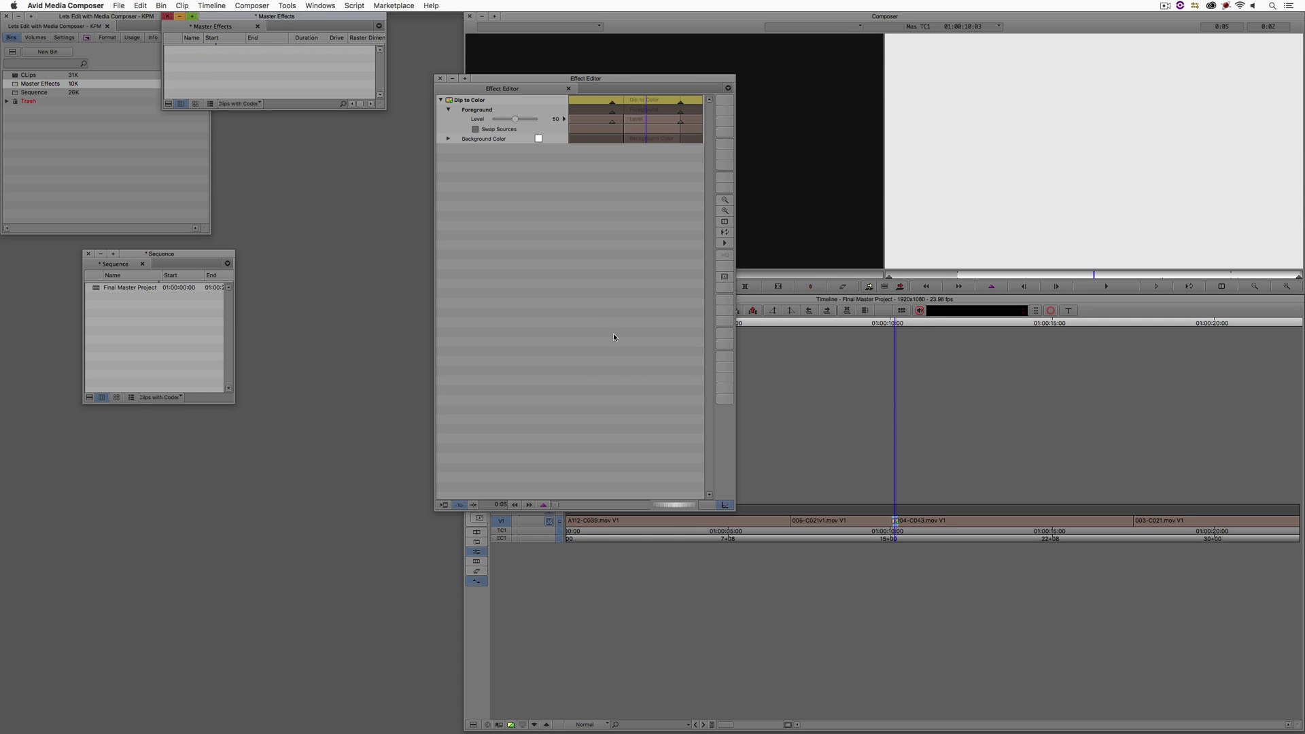
Save the white Dip to Color effect into the Master Effects bin as a template
{"action": "left_click_drag", "start_coordinate": [450, 101], "coordinate": [289, 75]}
{"action": "left_click", "coordinate": [440, 78]}
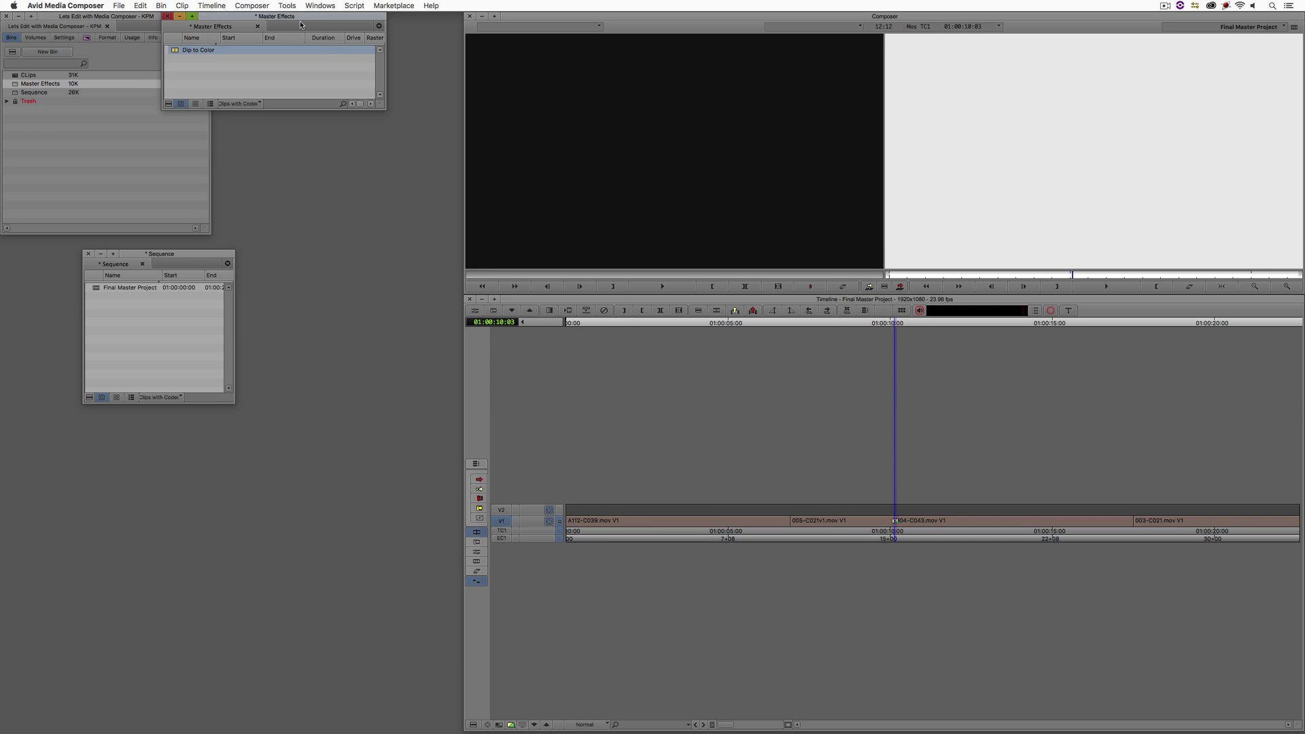
{"action": "left_click_drag", "start_coordinate": [297, 19], "coordinate": [352, 143]}
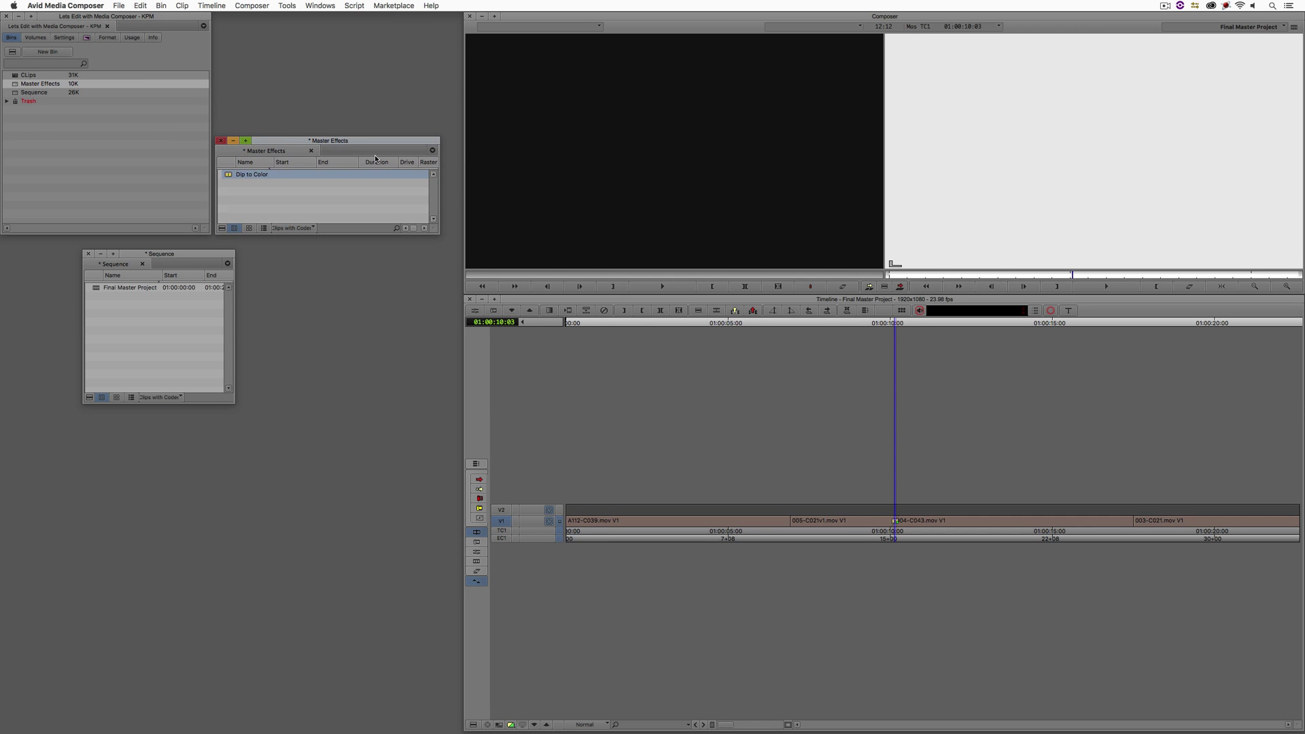
Enter Effect Mode on the timeline and move between the V1 cuts
{"action": "left_click", "coordinate": [897, 522]}
{"action": "left_click", "coordinate": [789, 524]}
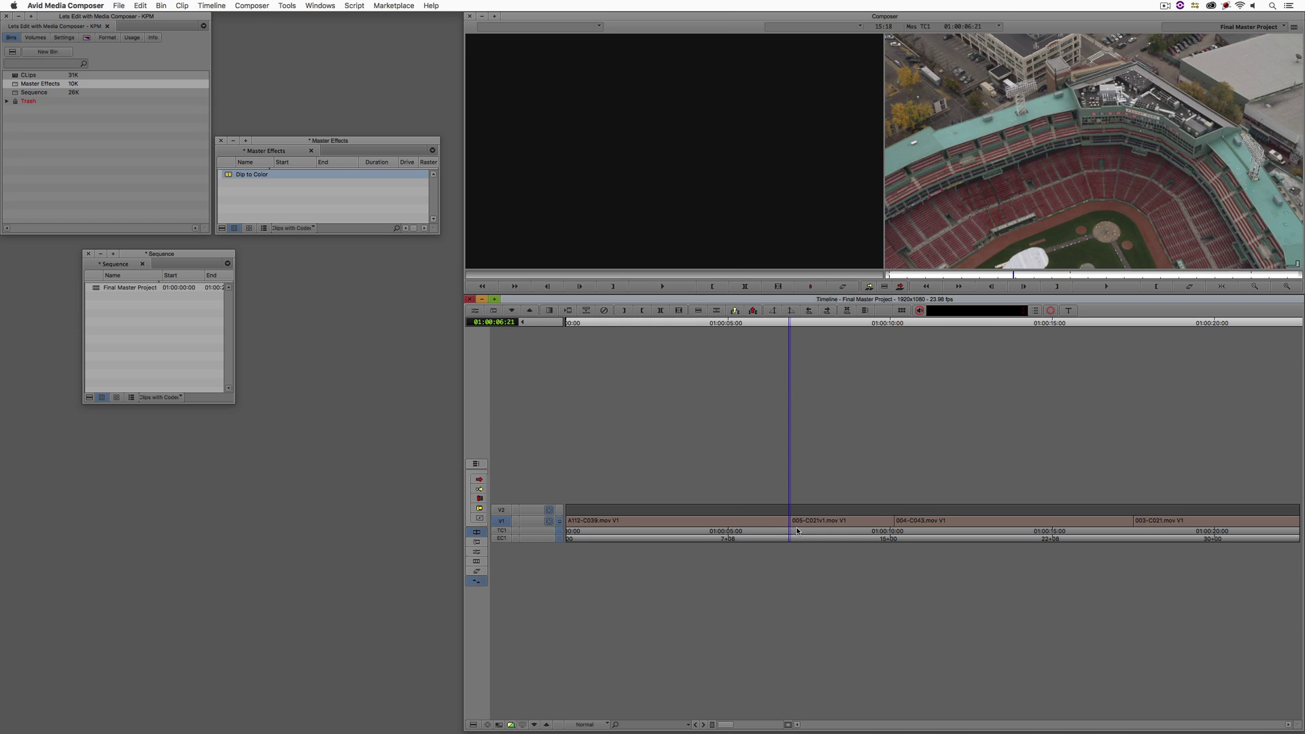
{"action": "key", "text": "super+8"}
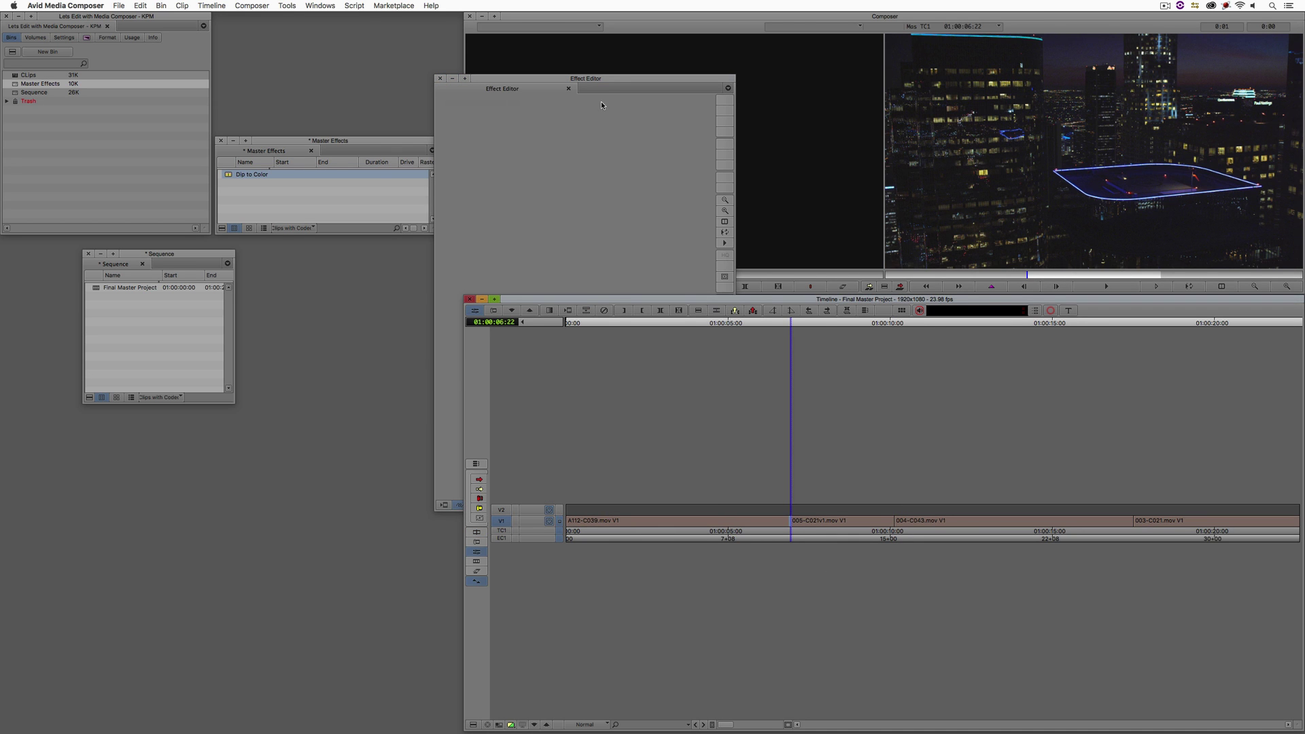
{"action": "left_click_drag", "start_coordinate": [602, 79], "coordinate": [215, 508]}
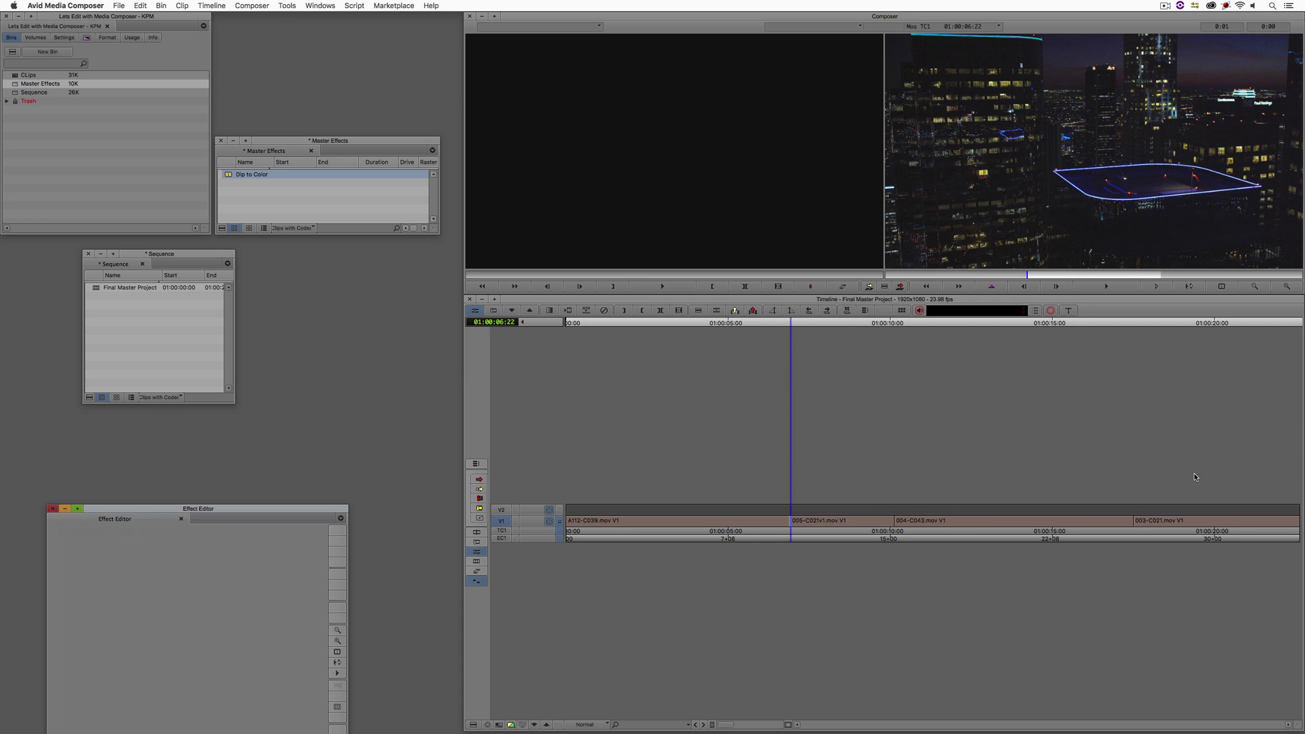
{"action": "left_click", "coordinate": [964, 524]}
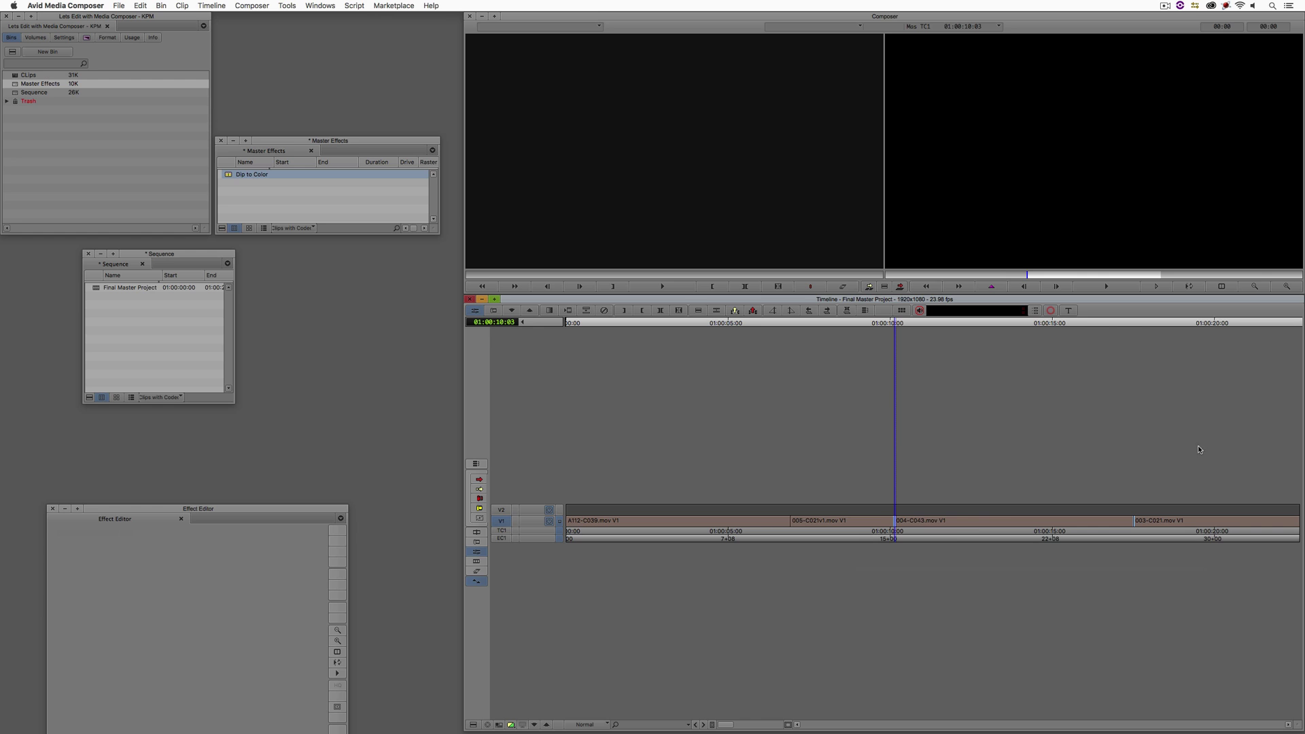
{"action": "key", "text": "a"}
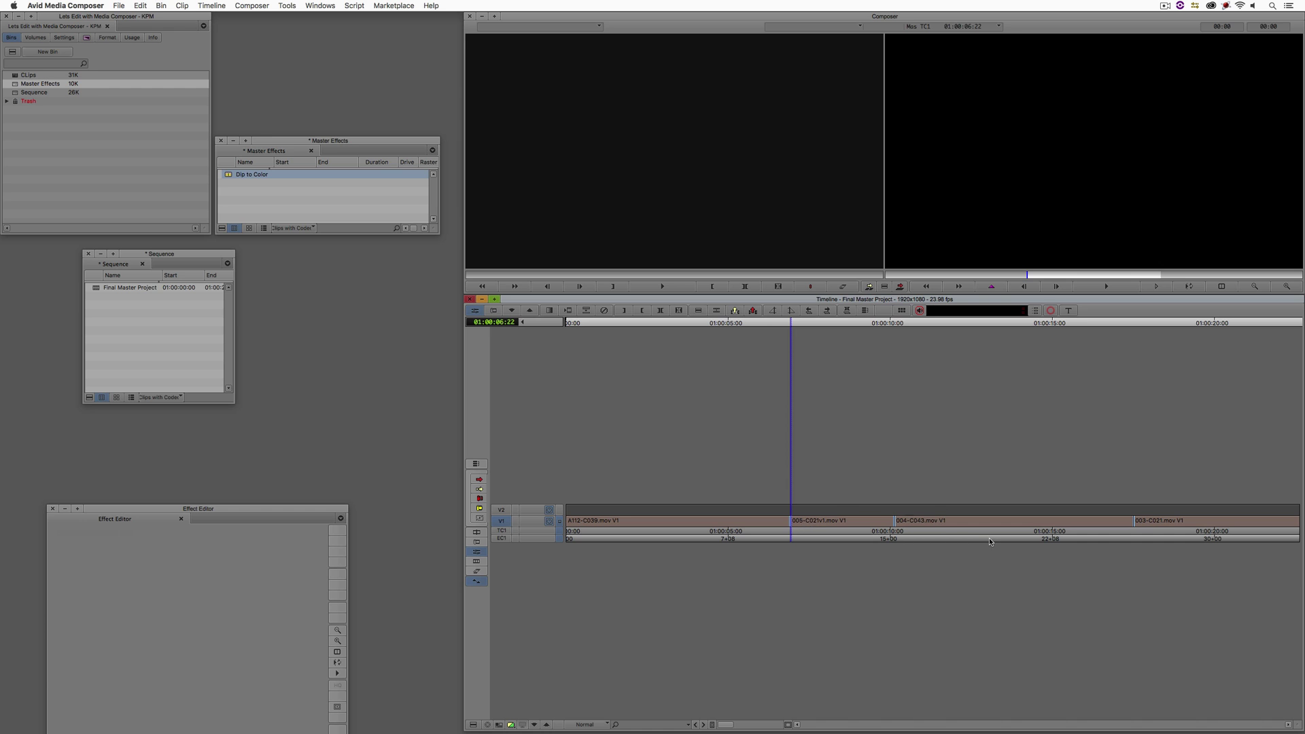
Apply the saved Dip to Color to all three V1 cuts and play the sequence
{"action": "double_click", "coordinate": [229, 174]}
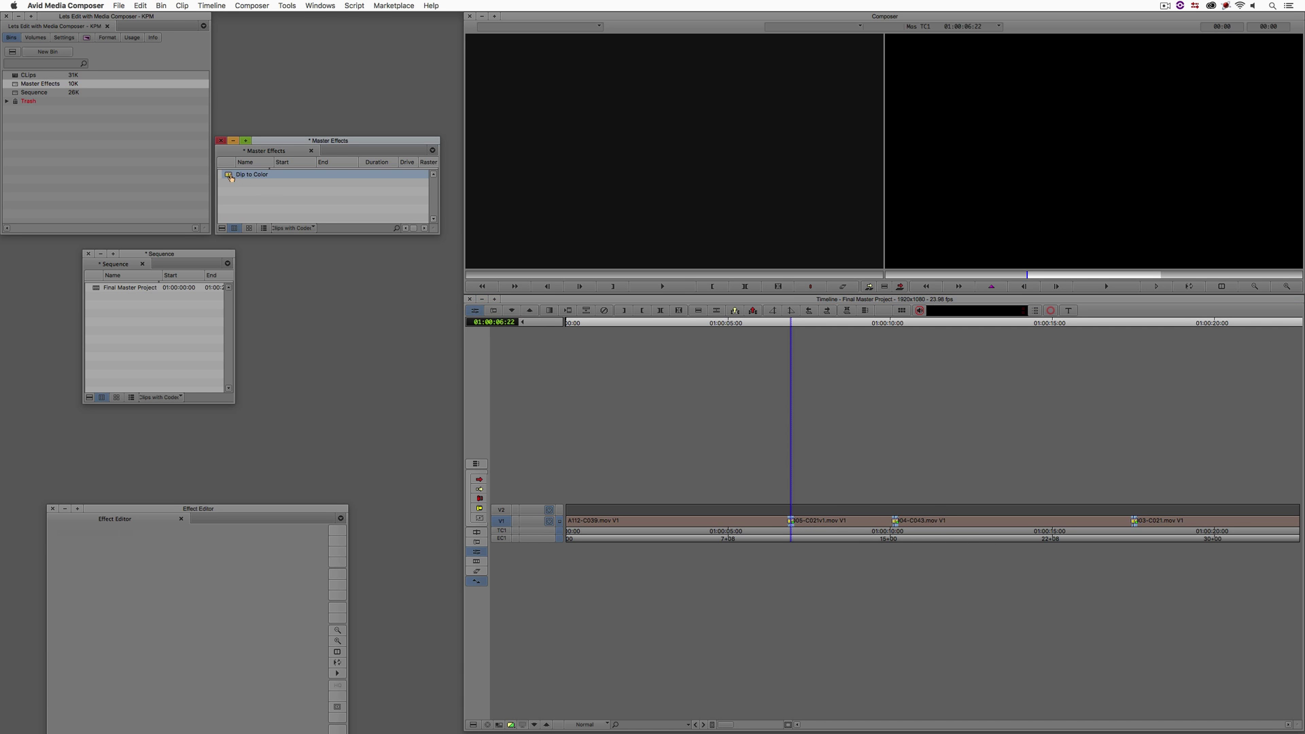
{"action": "left_click", "coordinate": [677, 459]}
{"action": "key", "text": "space"}
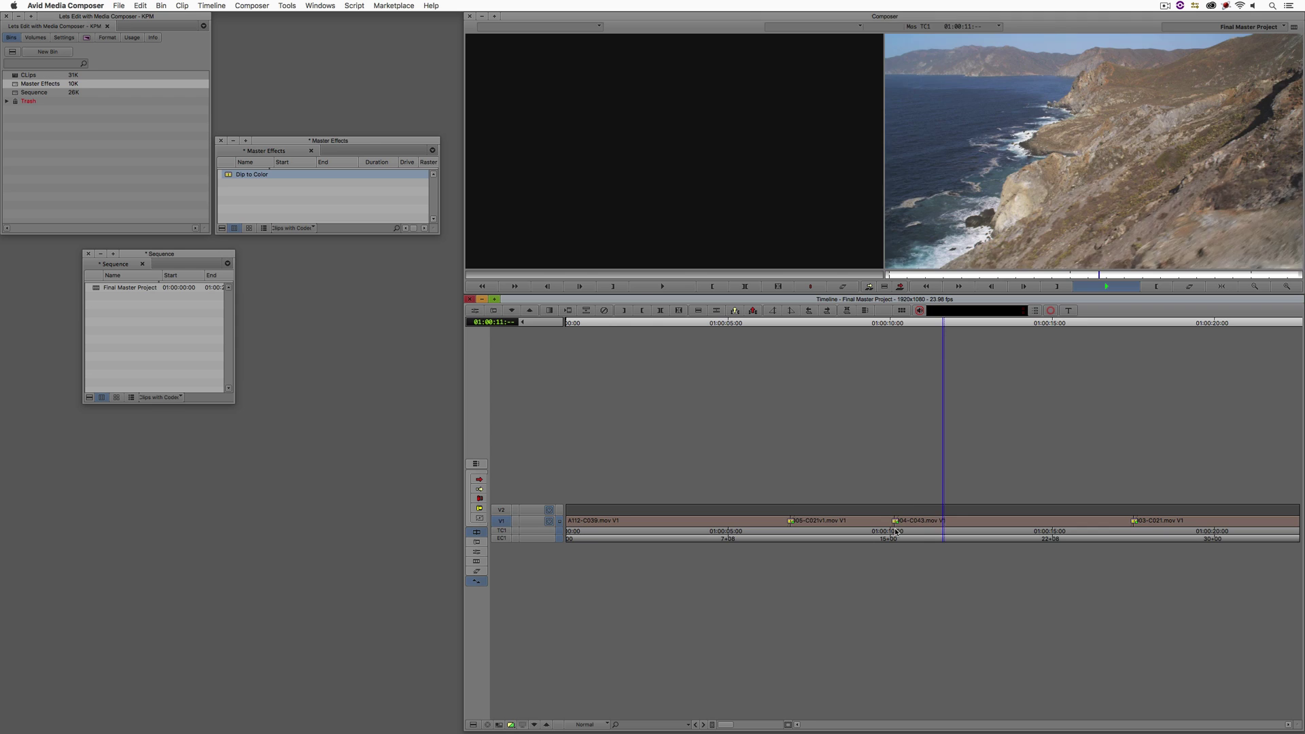
Apply the saved white dip to the 005-C021v1.mov and 003-C021.mov cuts, then save the bins
{"action": "key", "text": "space"}
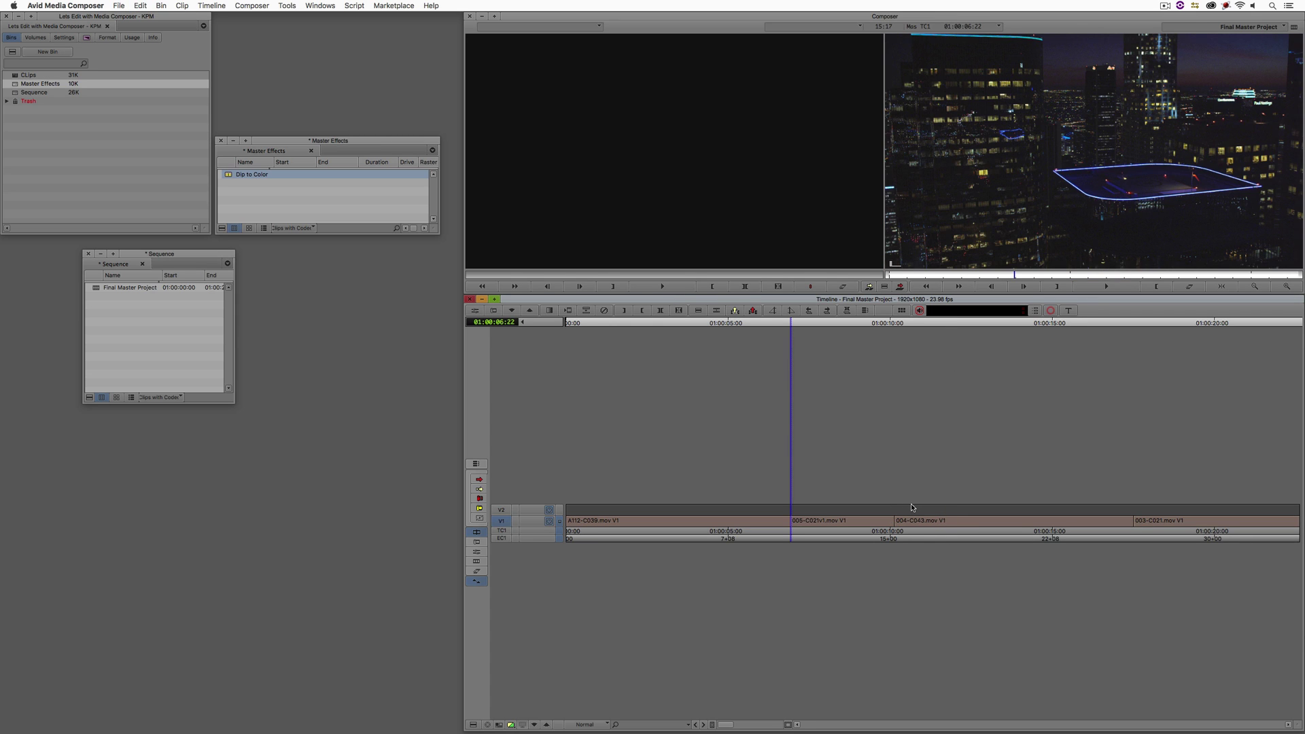
{"action": "key", "text": "super+9"}
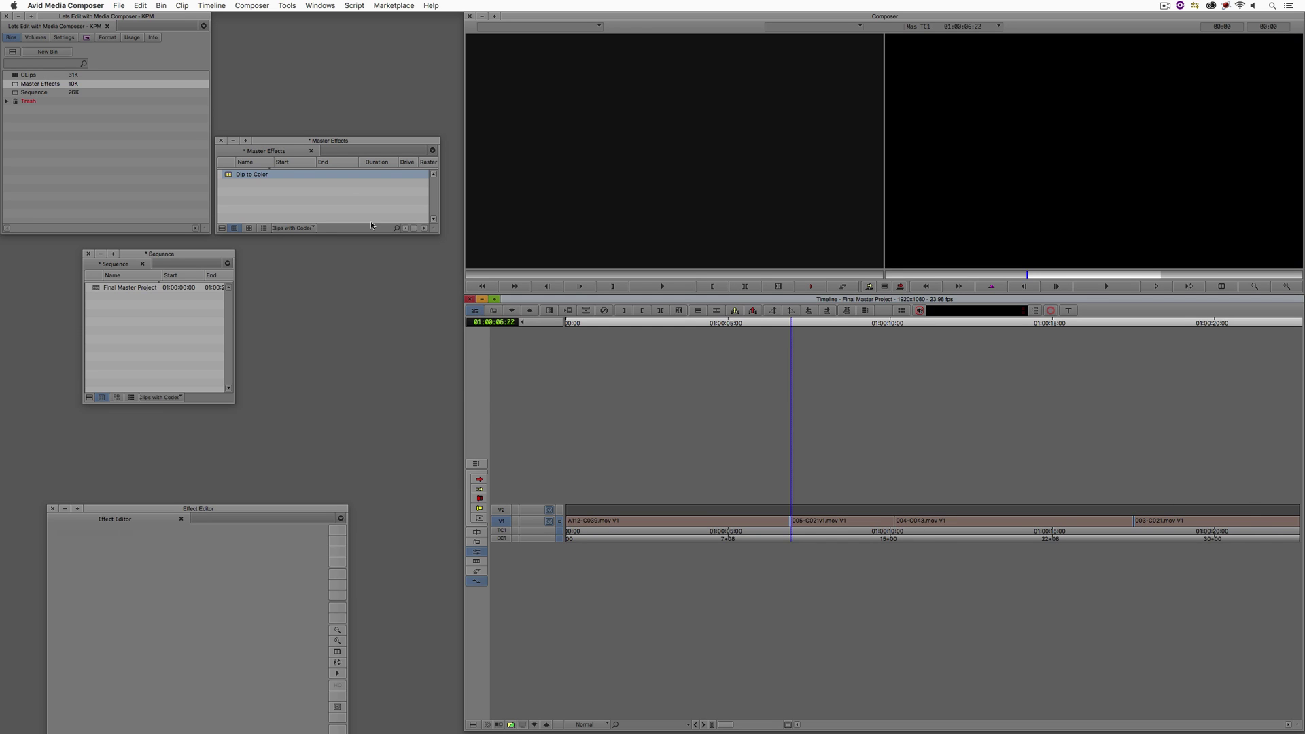
{"action": "double_click", "coordinate": [231, 176]}
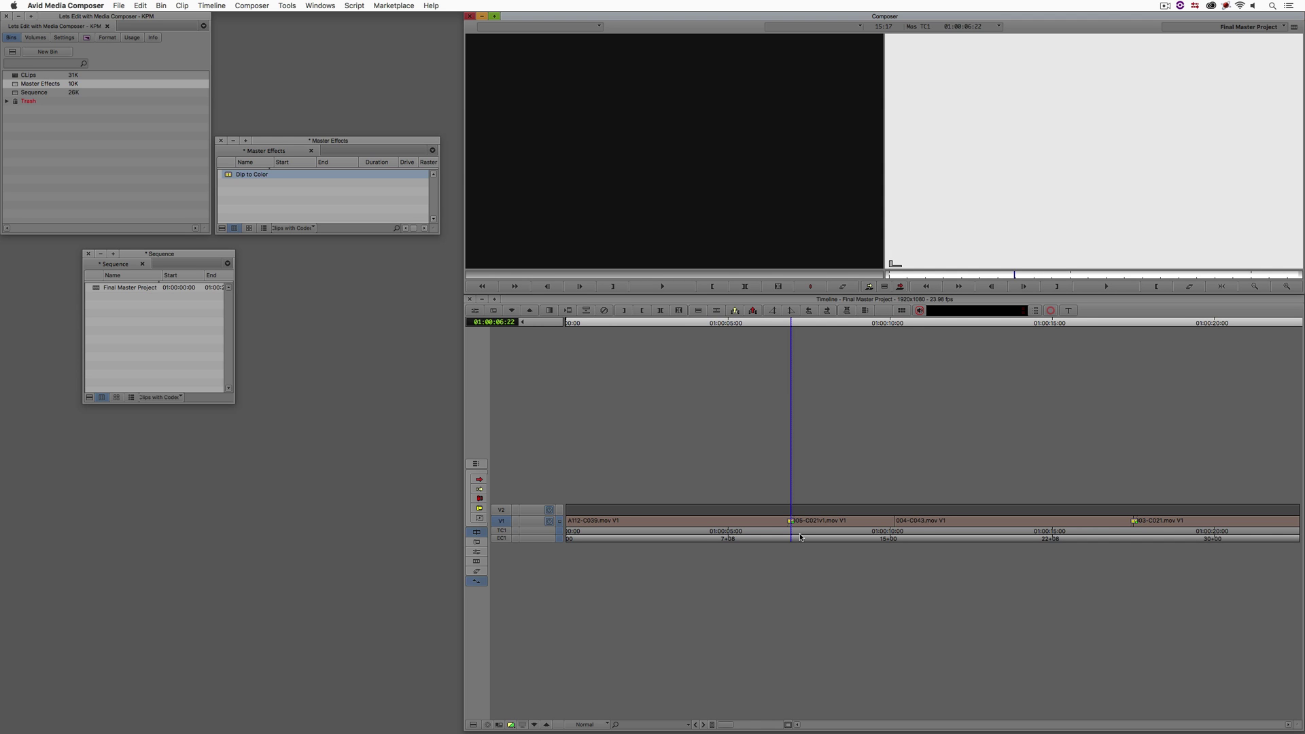
{"action": "key", "text": "super+s"}
Close Master Effects, add it to Favorite Bins via the Bin menu and expand Favorite Bins
{"action": "left_click", "coordinate": [221, 140]}
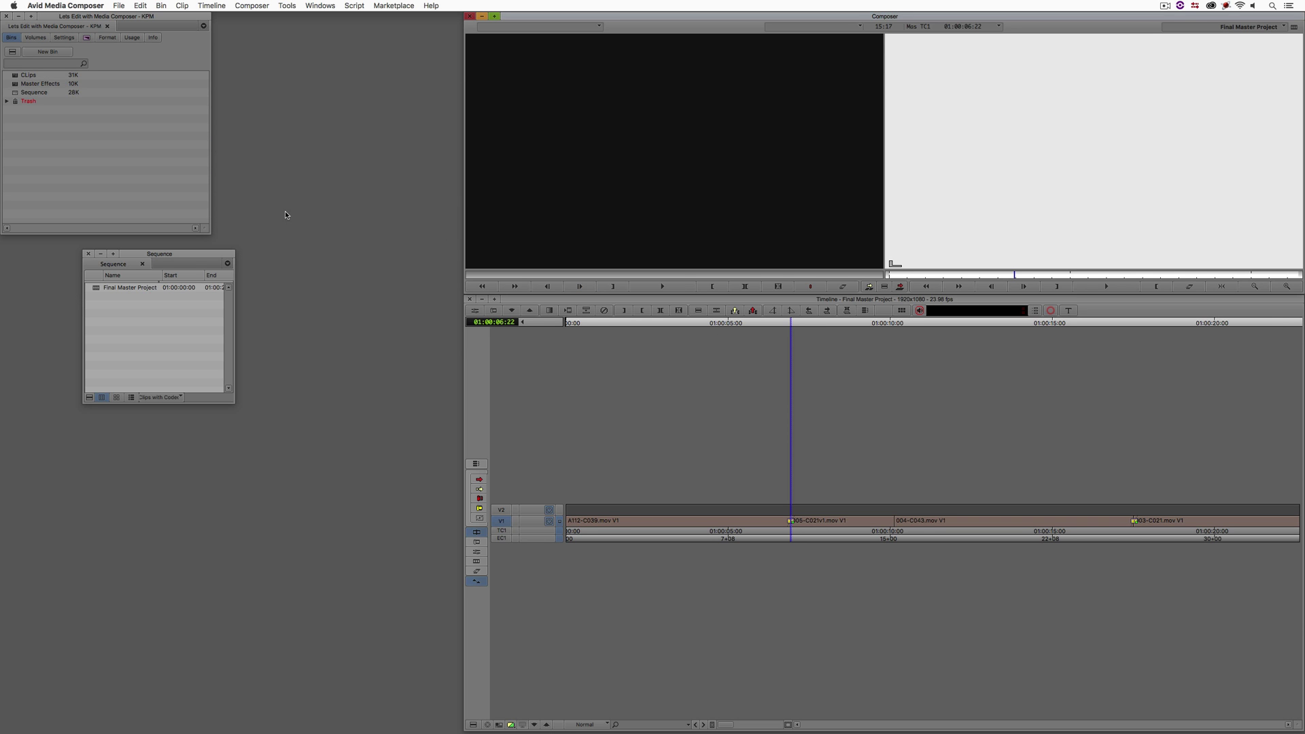
{"action": "left_click", "coordinate": [19, 84]}
{"action": "left_click", "coordinate": [161, 5]}
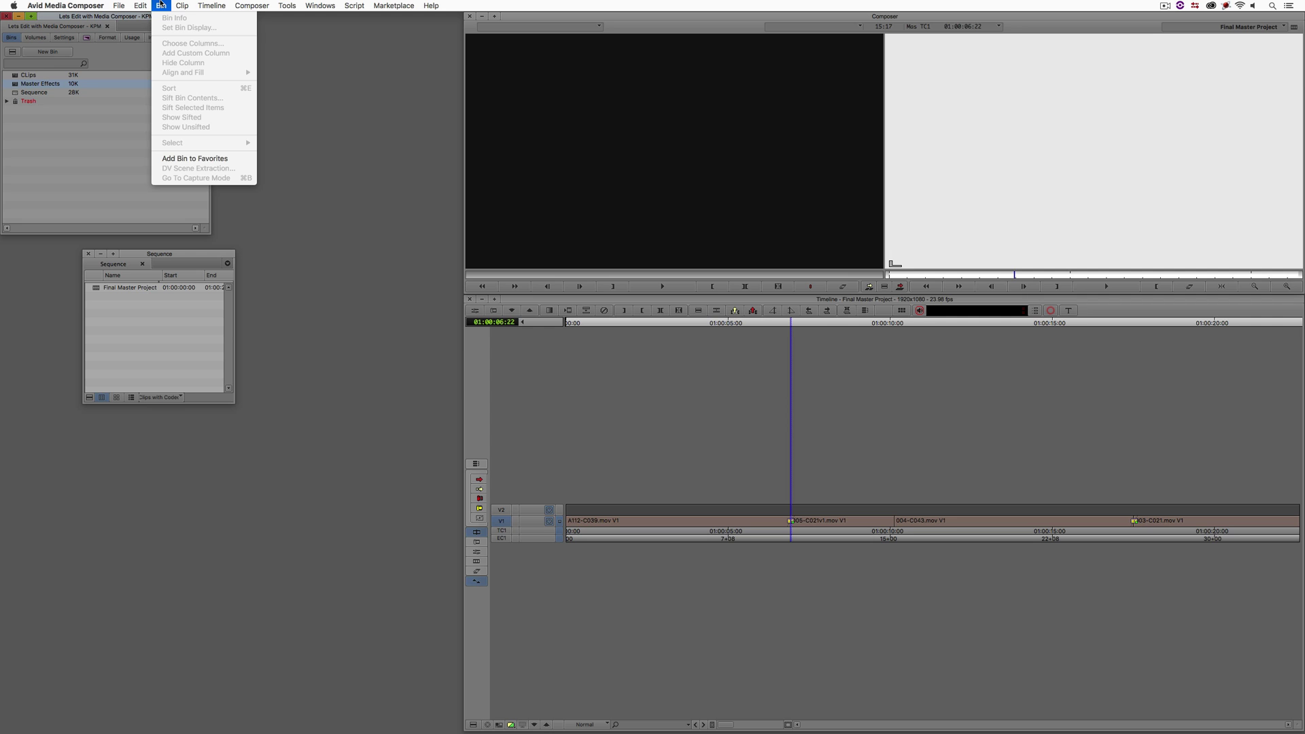
{"action": "left_click", "coordinate": [191, 159]}
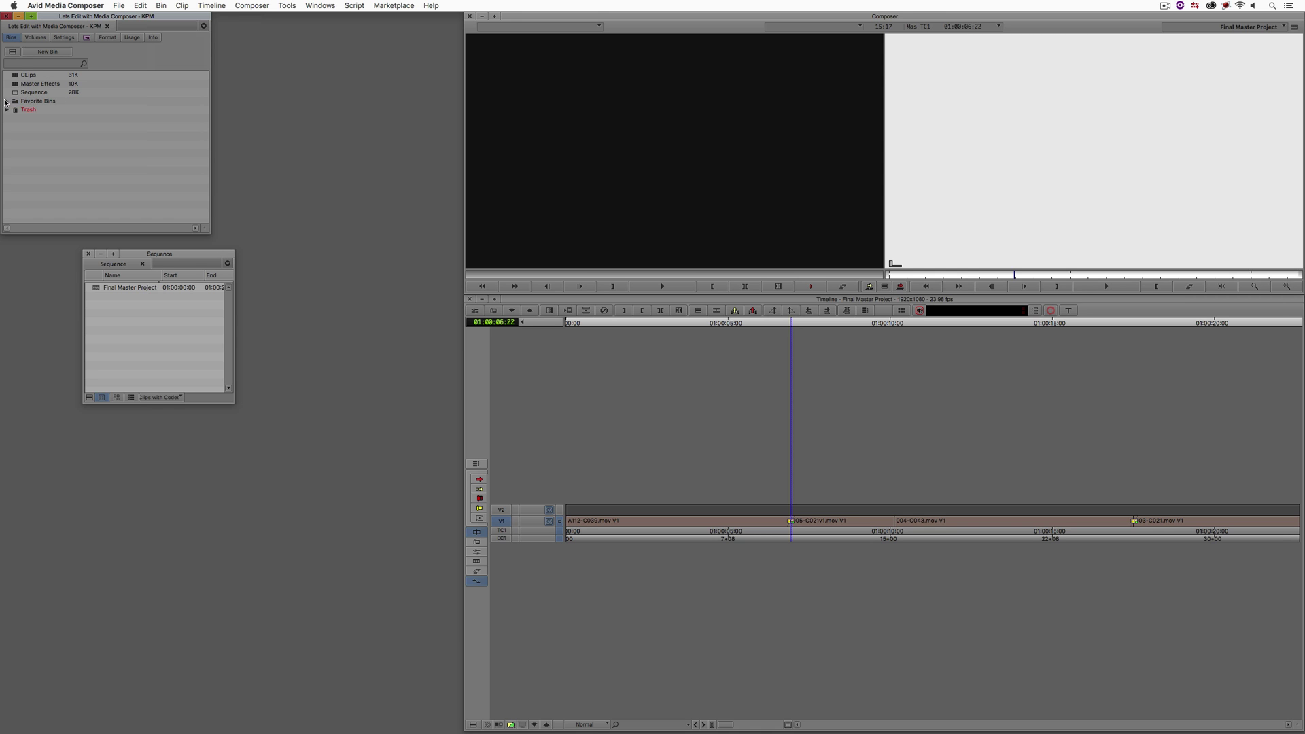
{"action": "left_click", "coordinate": [7, 102]}
Undo the favourite and re-add the Master Effects bin to Favorite Bins
{"action": "key", "text": "BackSpace"}
{"action": "left_click", "coordinate": [15, 84]}
{"action": "left_click", "coordinate": [161, 5]}
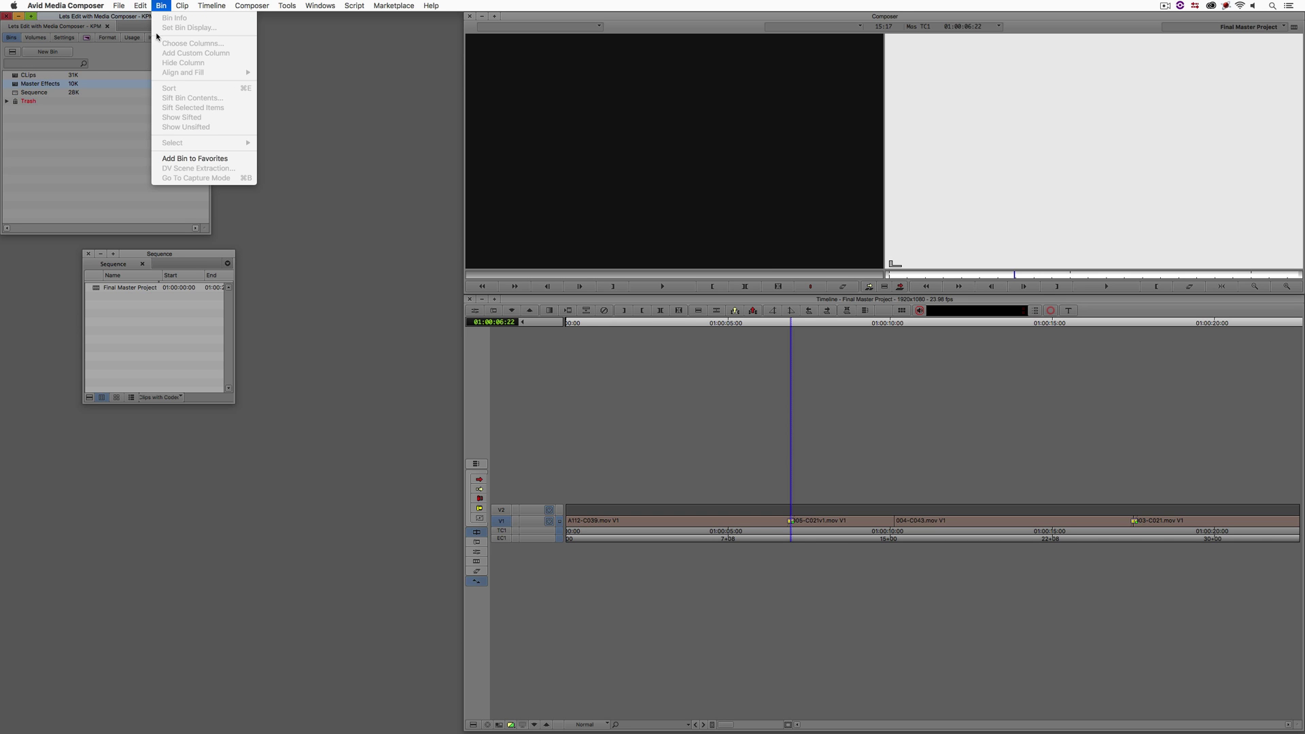
{"action": "left_click", "coordinate": [173, 159]}
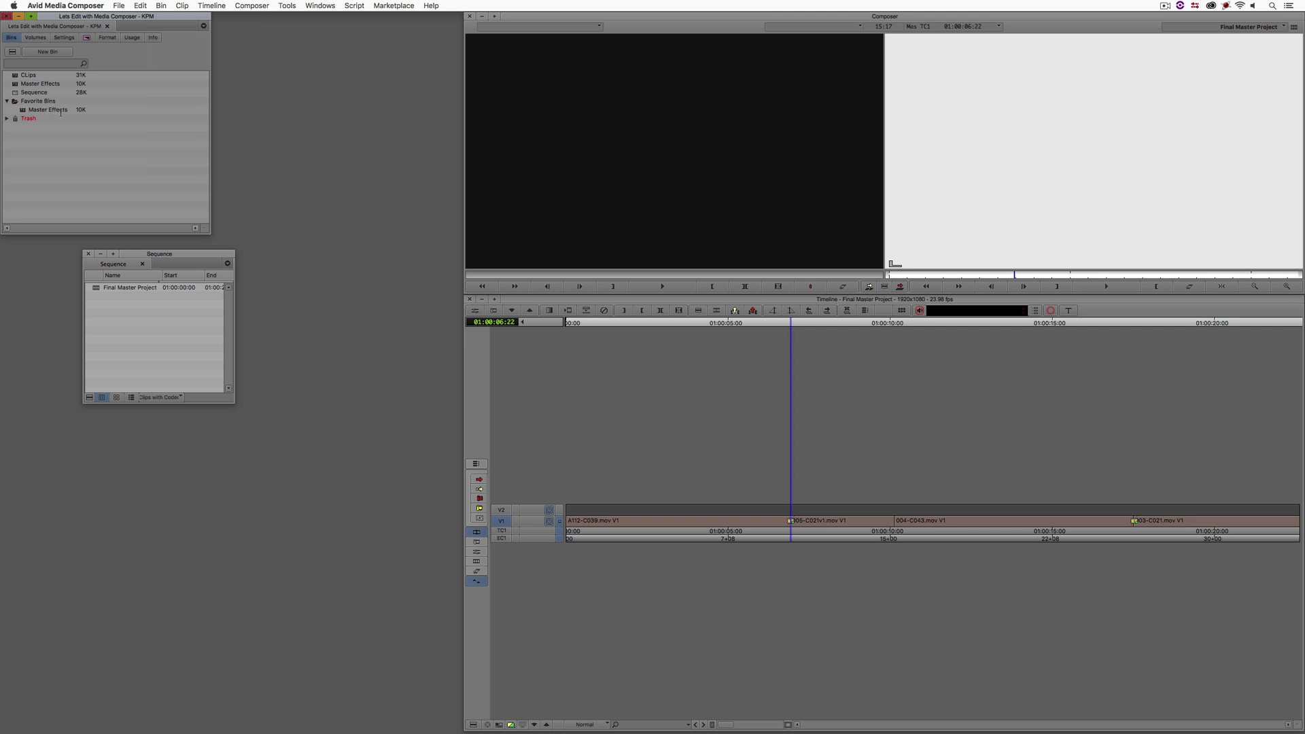
{"action": "left_click", "coordinate": [63, 38]}
In Bin settings, set Favorite Bins to show at the Top of the Project Window
{"action": "double_click", "coordinate": [28, 98]}
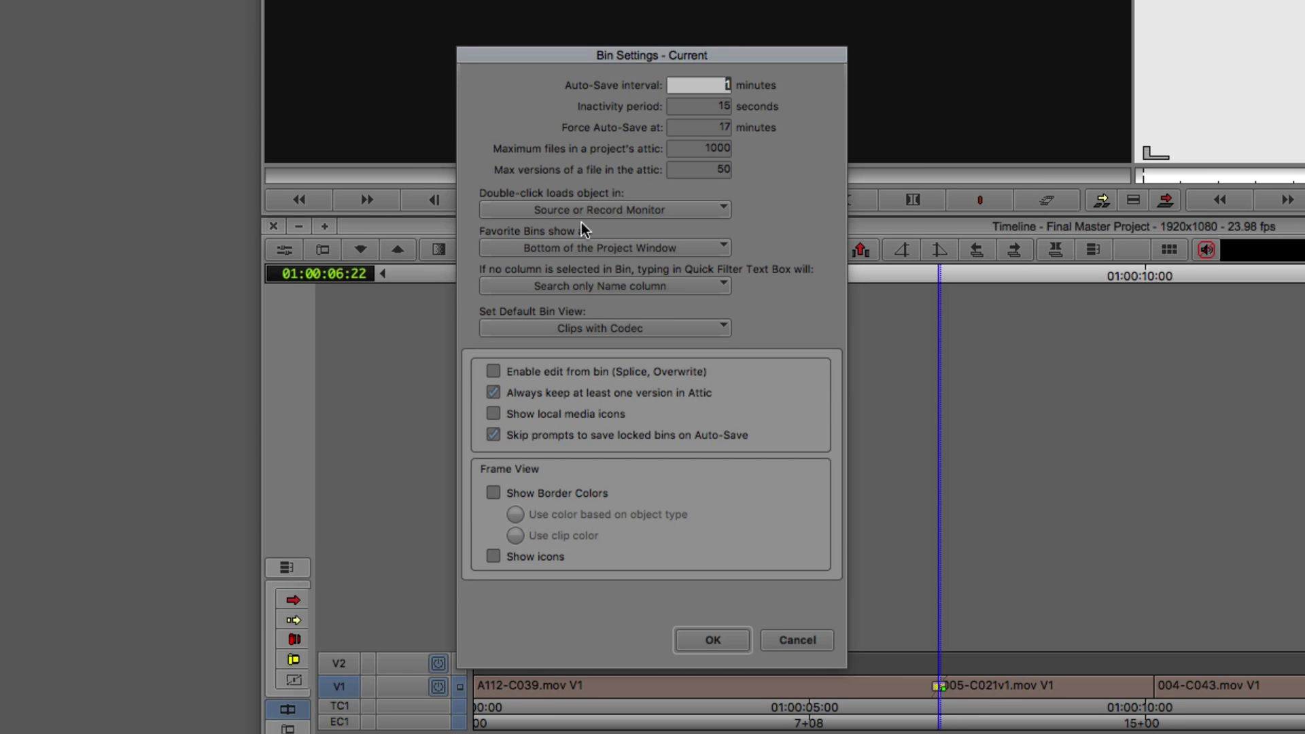
{"action": "left_click", "coordinate": [549, 242]}
{"action": "left_click", "coordinate": [556, 266]}
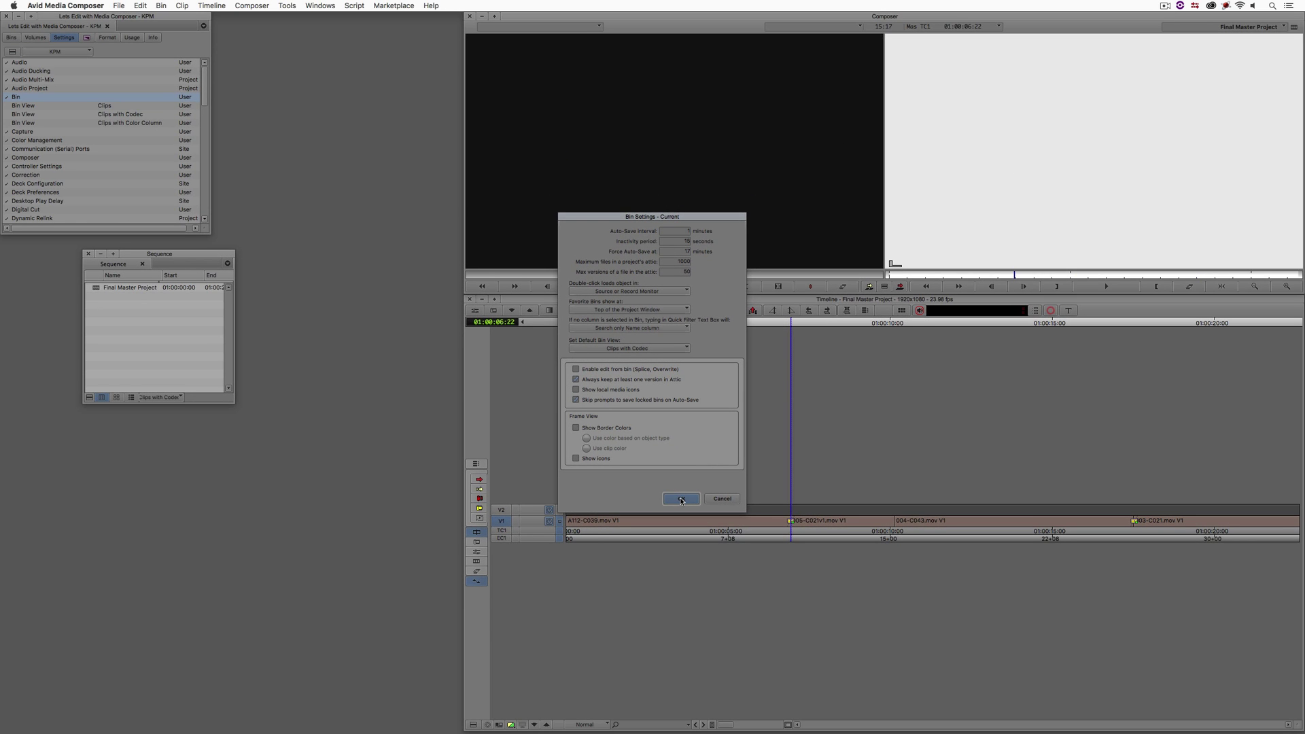
{"action": "left_click", "coordinate": [681, 500]}
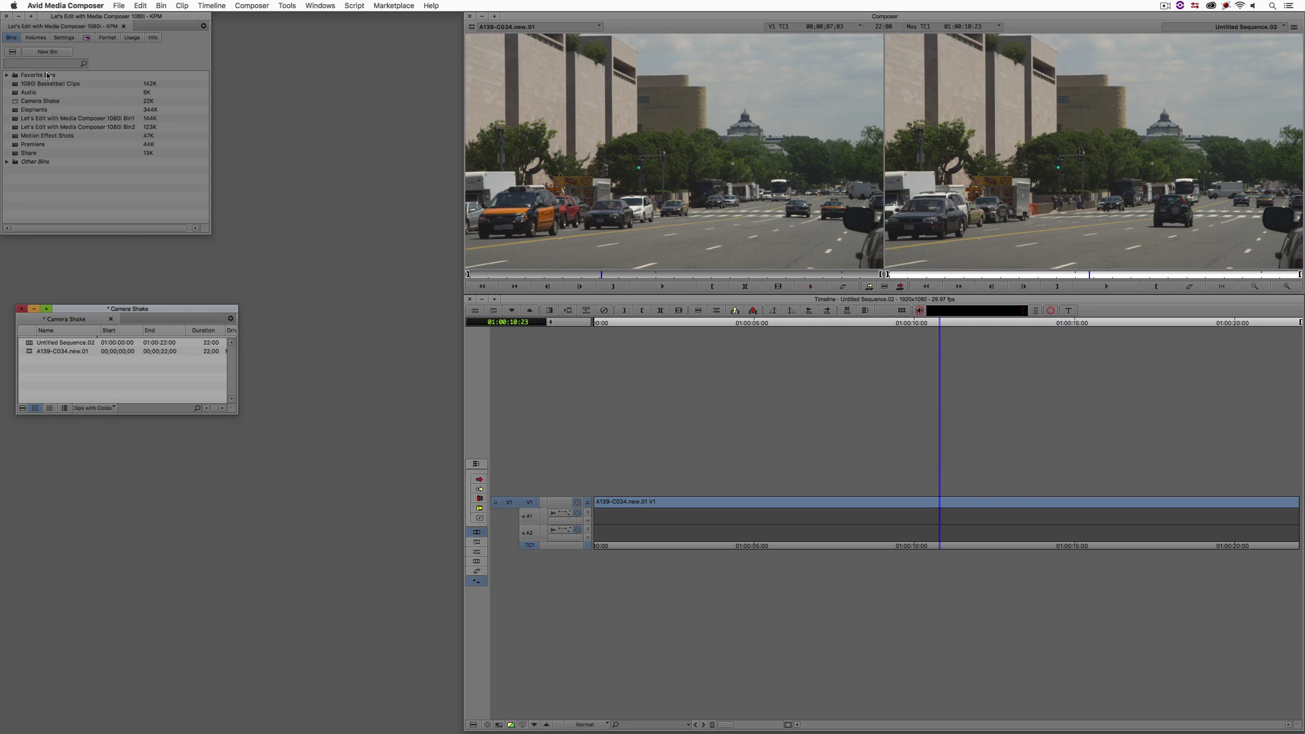
Expand Favorite Bins and open the Master Effects bin containing the Dip to Color effect
{"action": "left_click", "coordinate": [7, 76]}
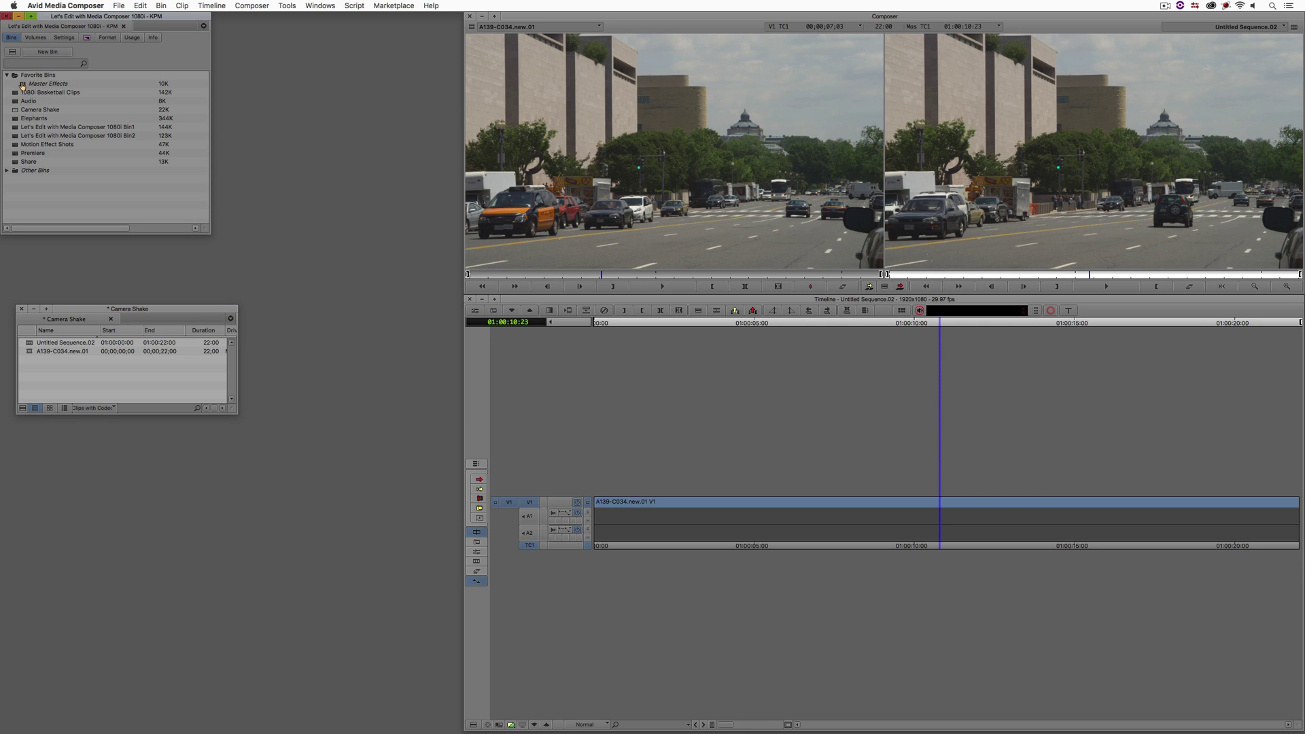
{"action": "double_click", "coordinate": [24, 84]}
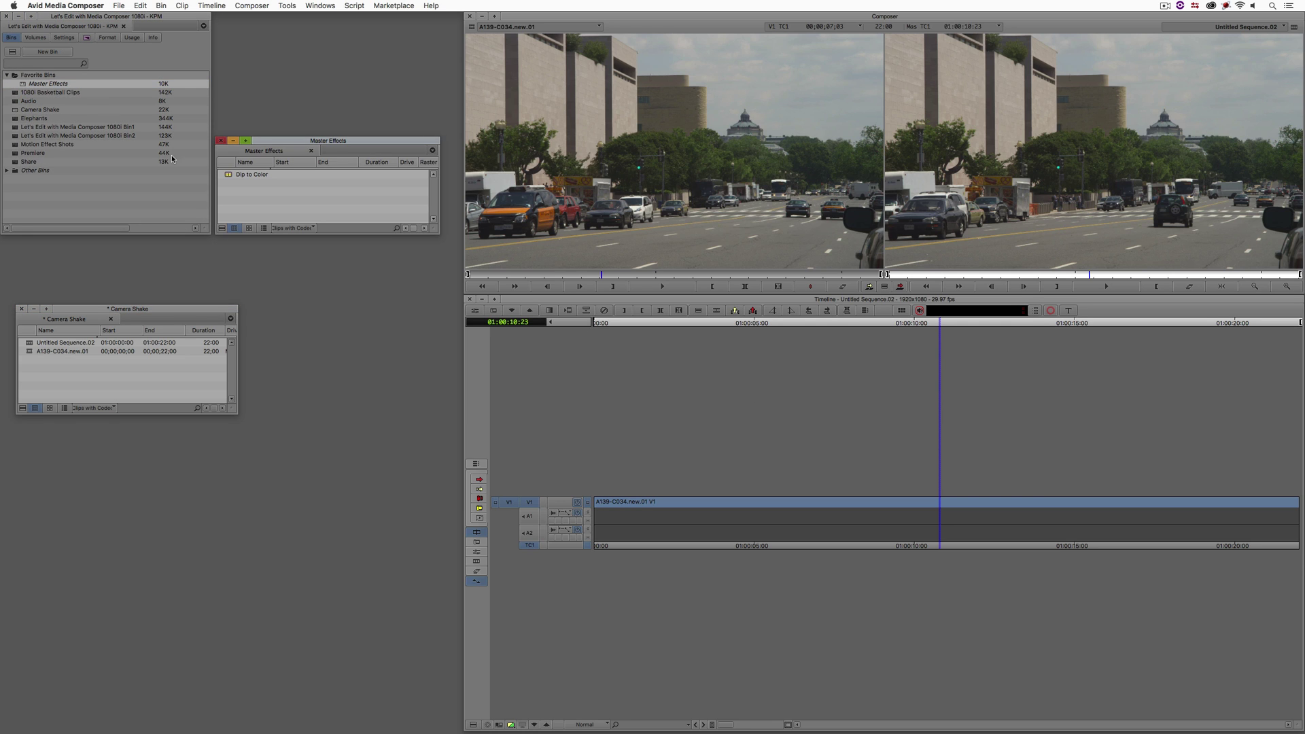